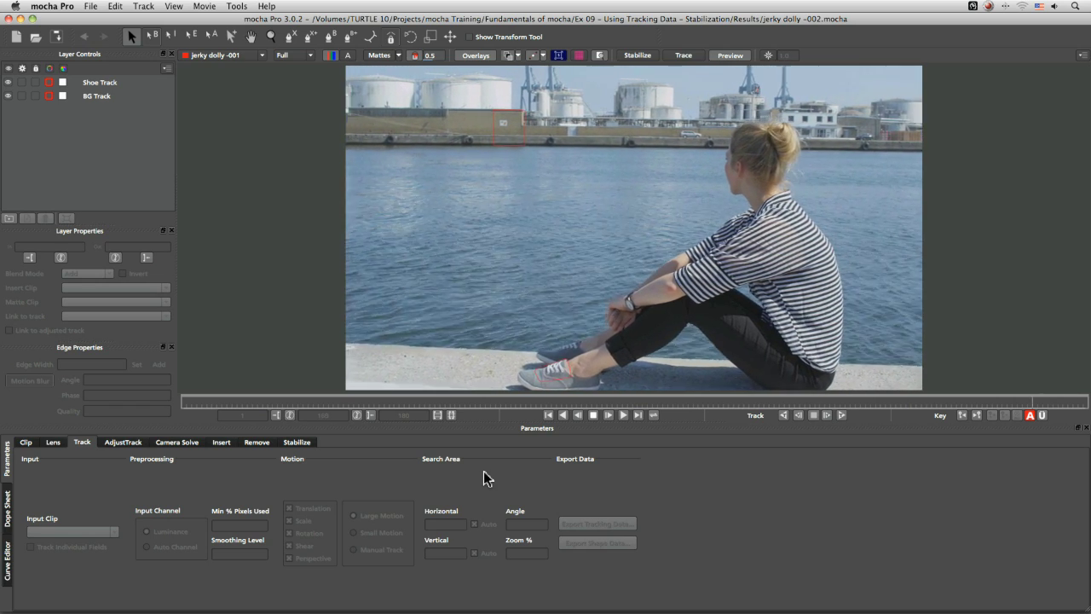
Hide the Shoe Track and BG Track shapes and play the dolly footage to about frame 113.
{"action": "left_click", "coordinate": [594, 416]}
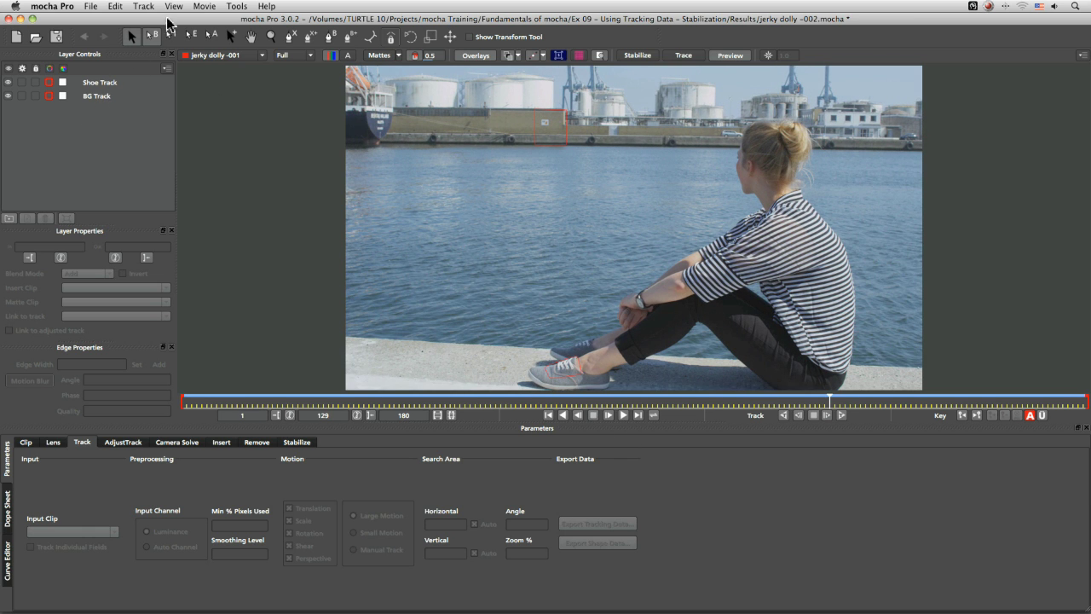
{"action": "left_click", "coordinate": [9, 82]}
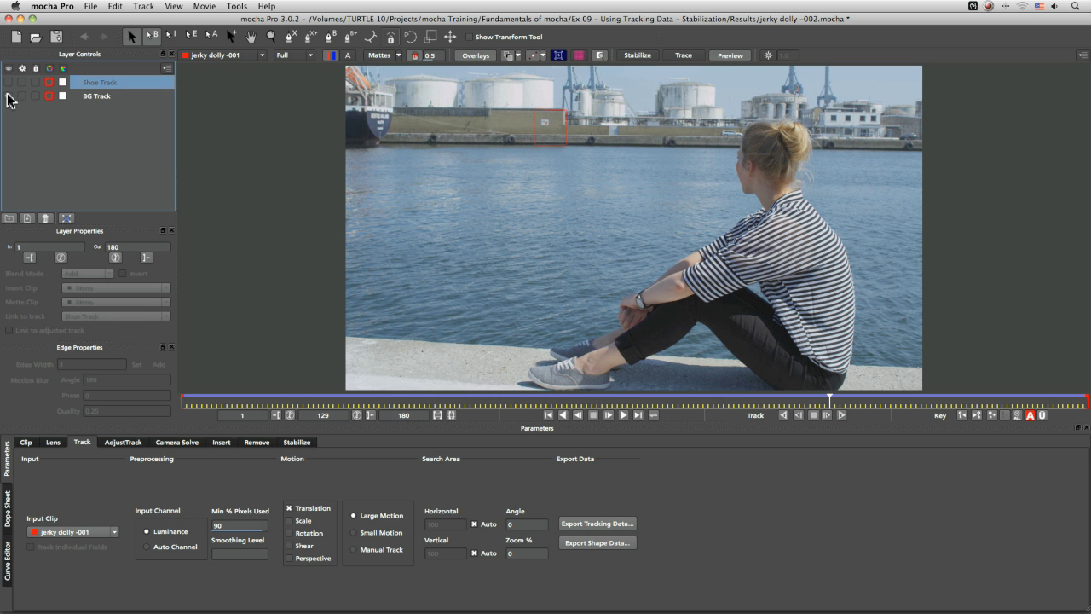
{"action": "left_click", "coordinate": [9, 95]}
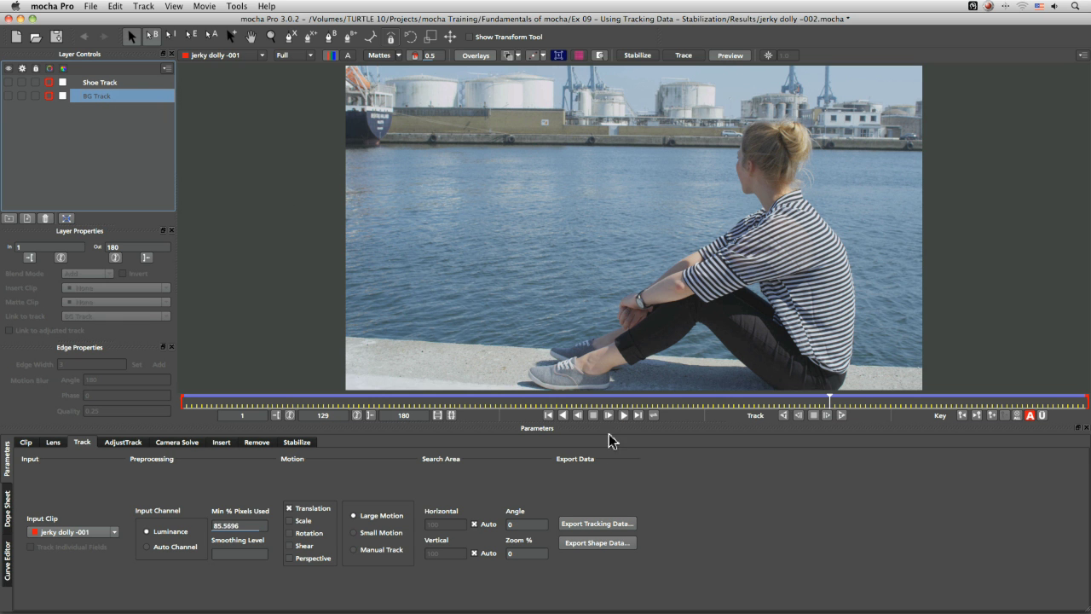
{"action": "left_click", "coordinate": [623, 416]}
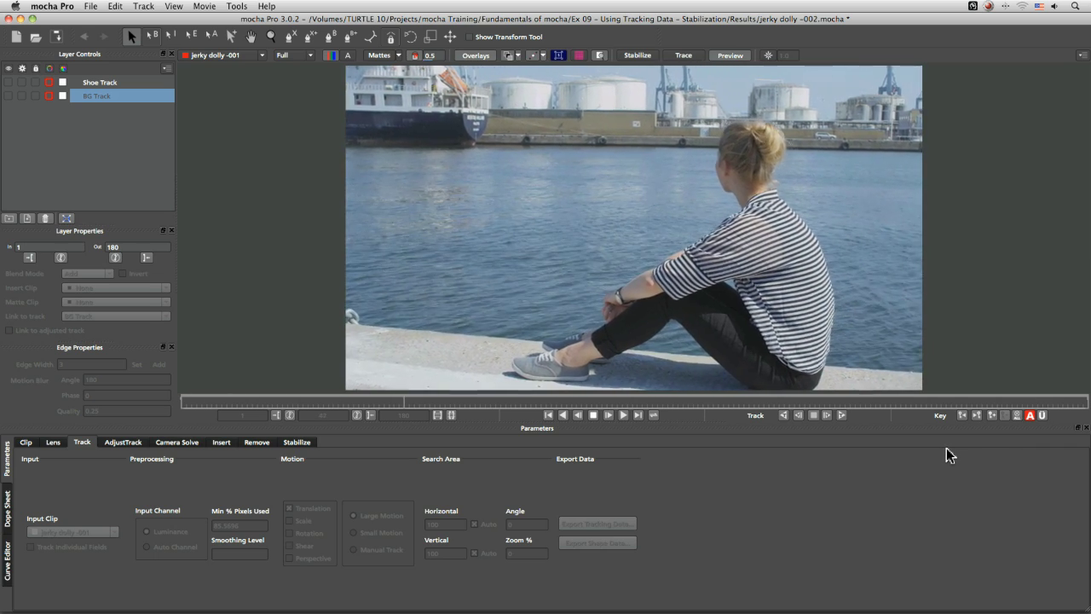
{"action": "left_click", "coordinate": [591, 415]}
From frame 1, show BG Track again and play through, reviewing the Shoe Track and BG Track layers.
{"action": "left_click_drag", "start_coordinate": [750, 403], "coordinate": [183, 403]}
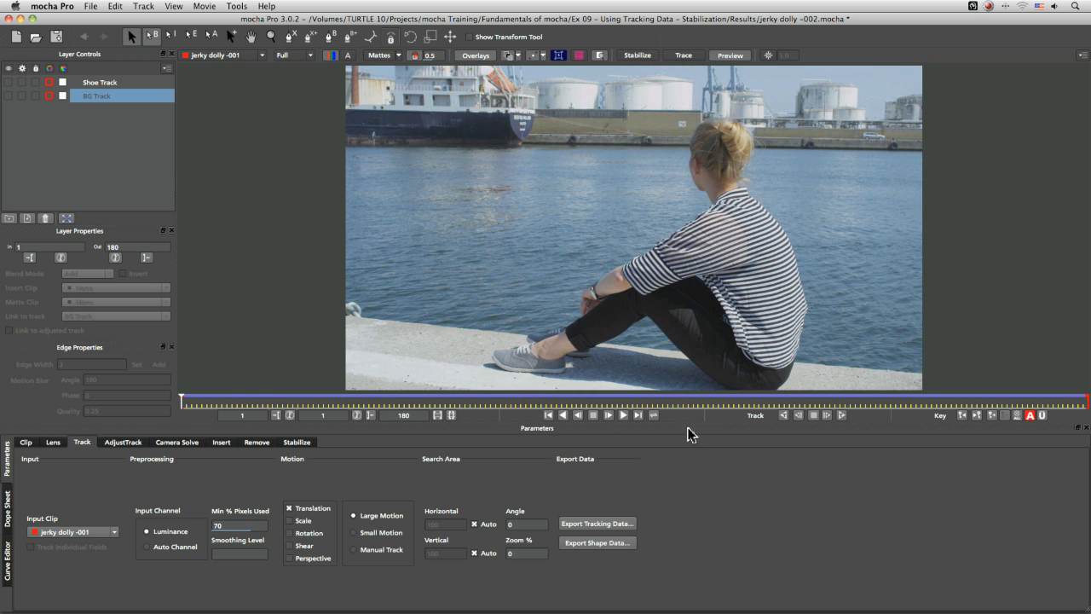
{"action": "left_click", "coordinate": [8, 95]}
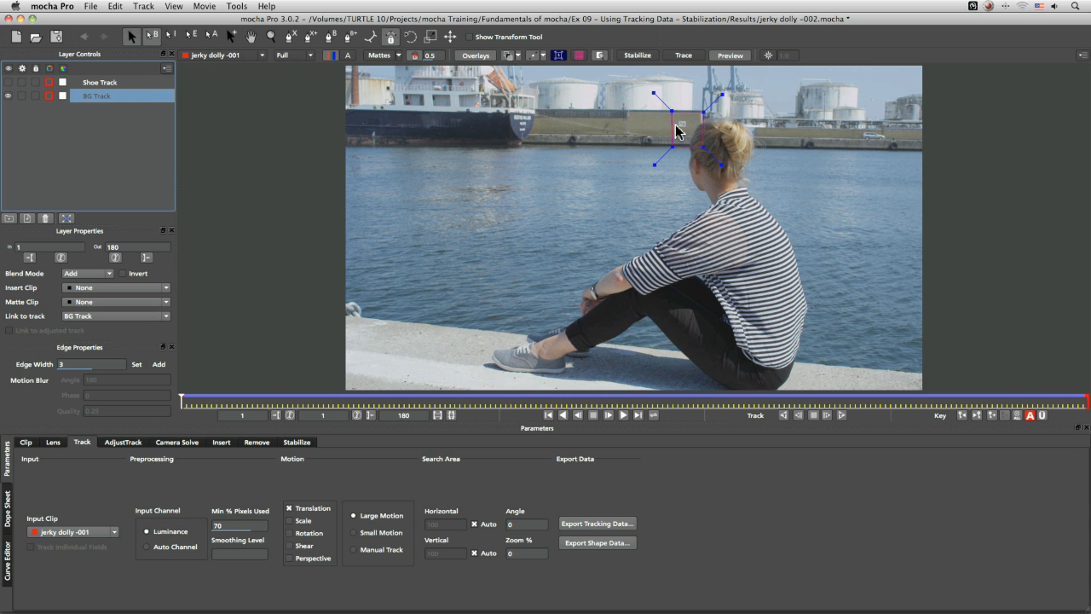
{"action": "left_click", "coordinate": [622, 415]}
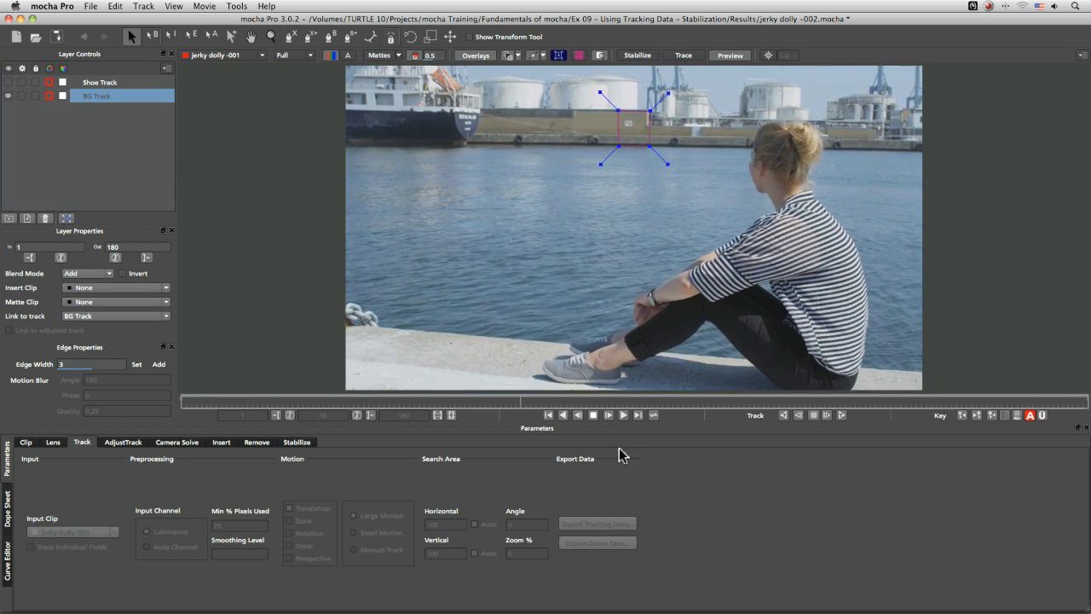
{"action": "left_click", "coordinate": [588, 366]}
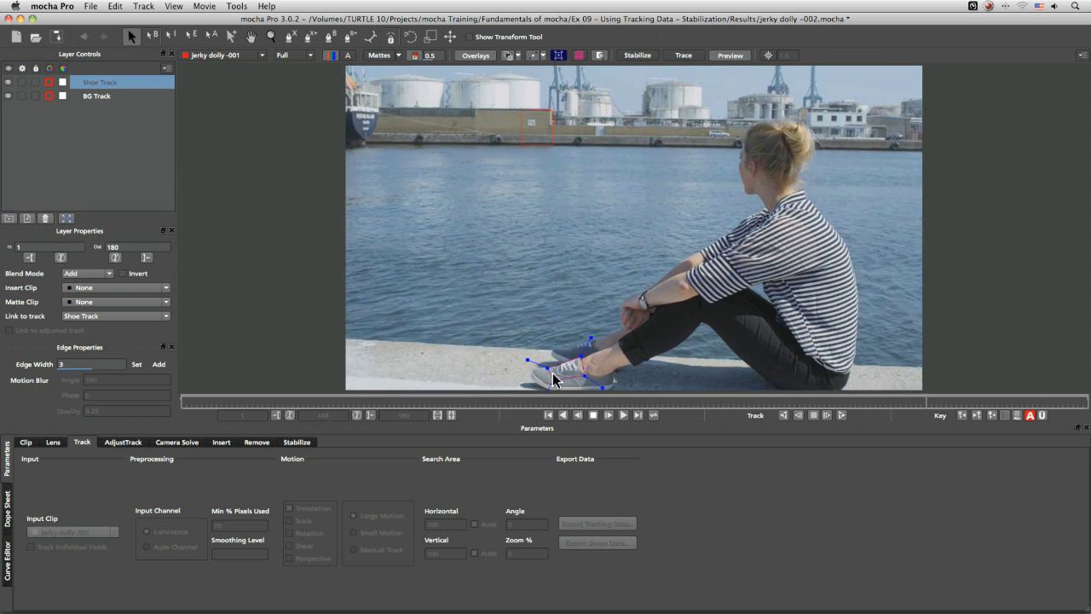
{"action": "key", "text": "space"}
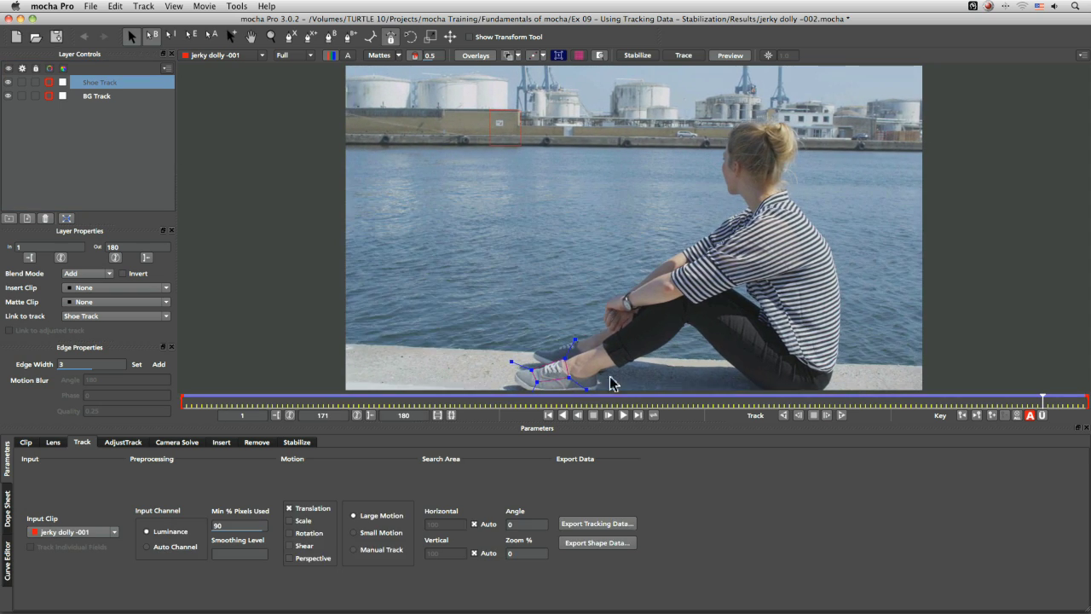
{"action": "left_click", "coordinate": [97, 97]}
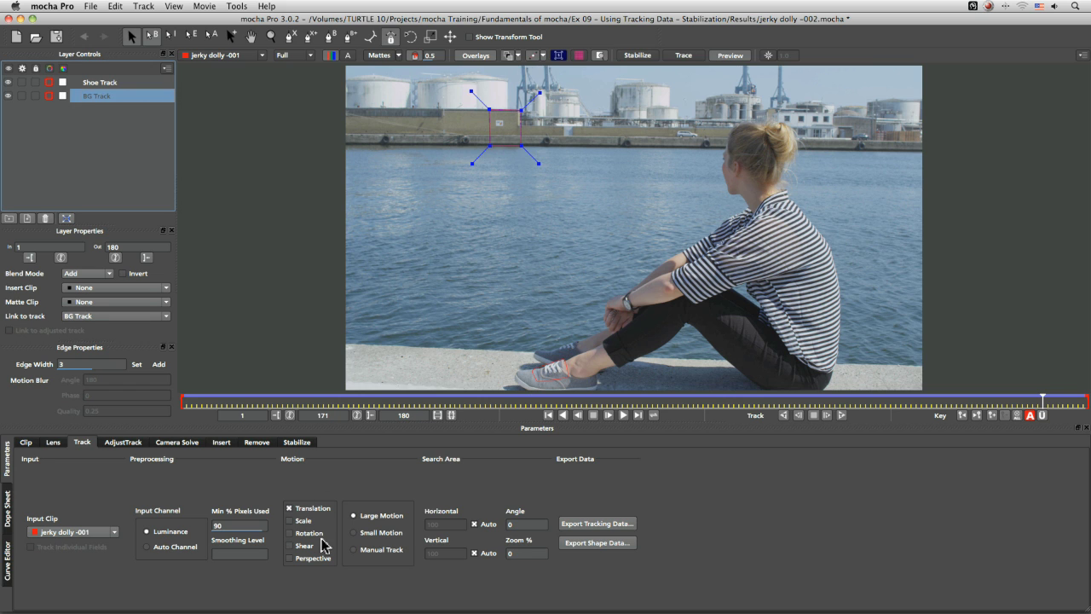
{"action": "left_click", "coordinate": [111, 83]}
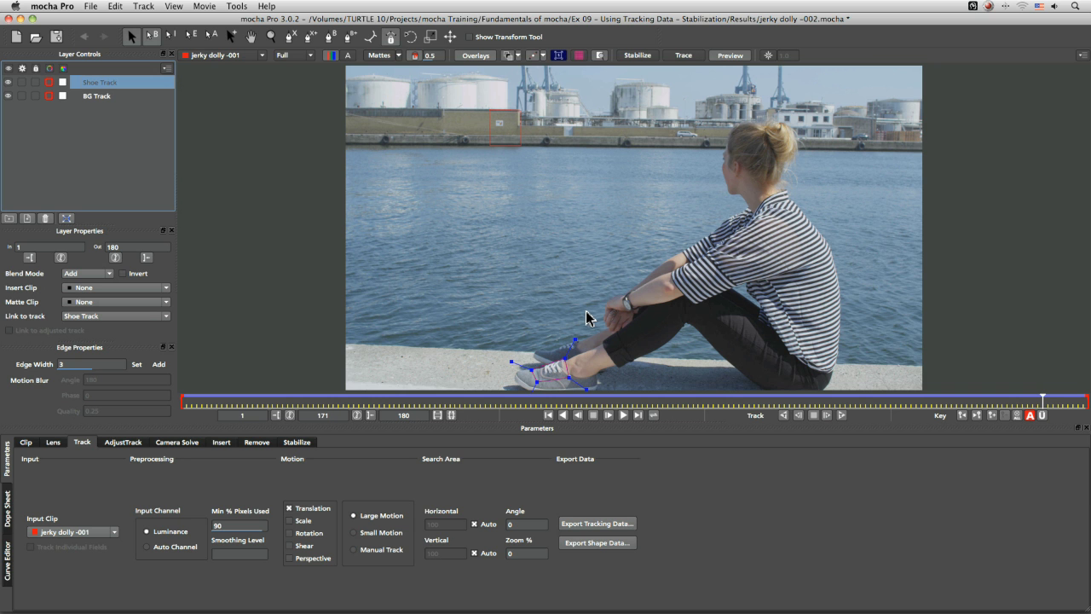
Replay the clip and select BG Track as the harbour-background track.
{"action": "left_click", "coordinate": [623, 415]}
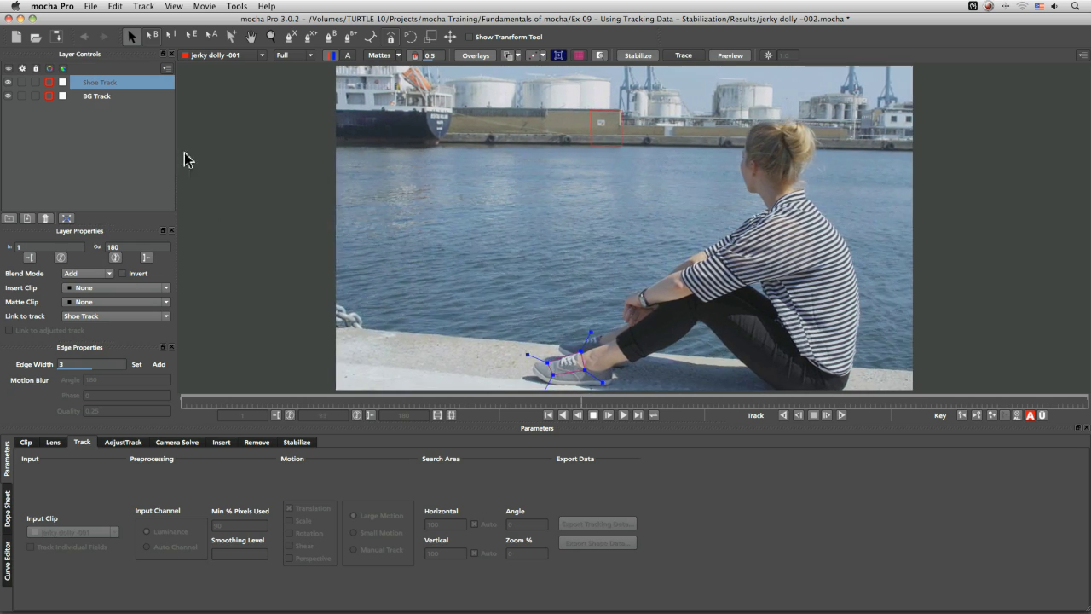
{"action": "left_click", "coordinate": [101, 103]}
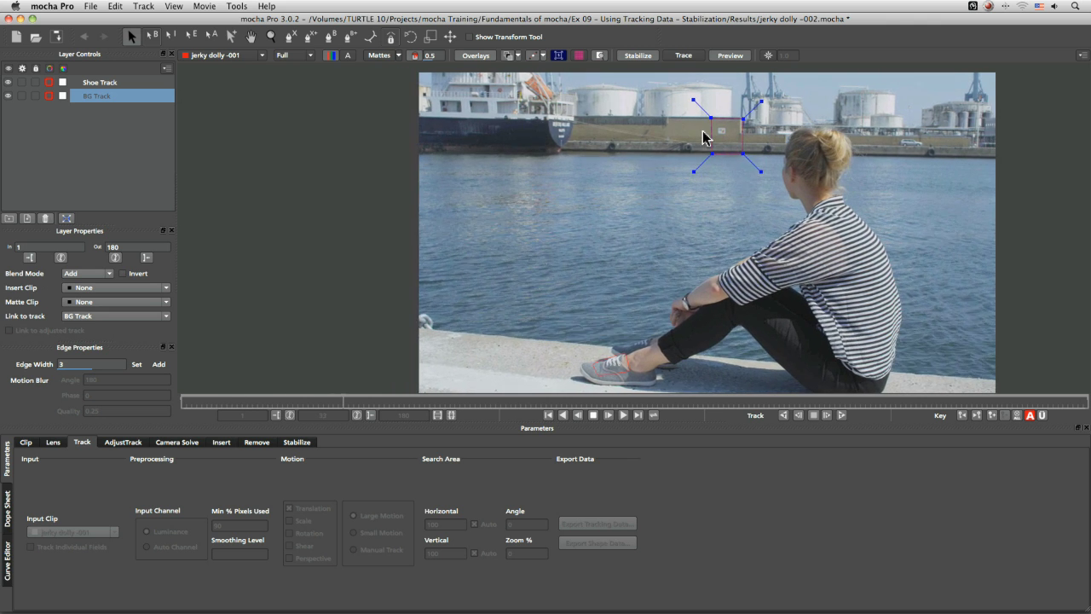
Export the BG Track as After Effects Transform Data to the clipboard.
{"action": "key", "text": "space"}
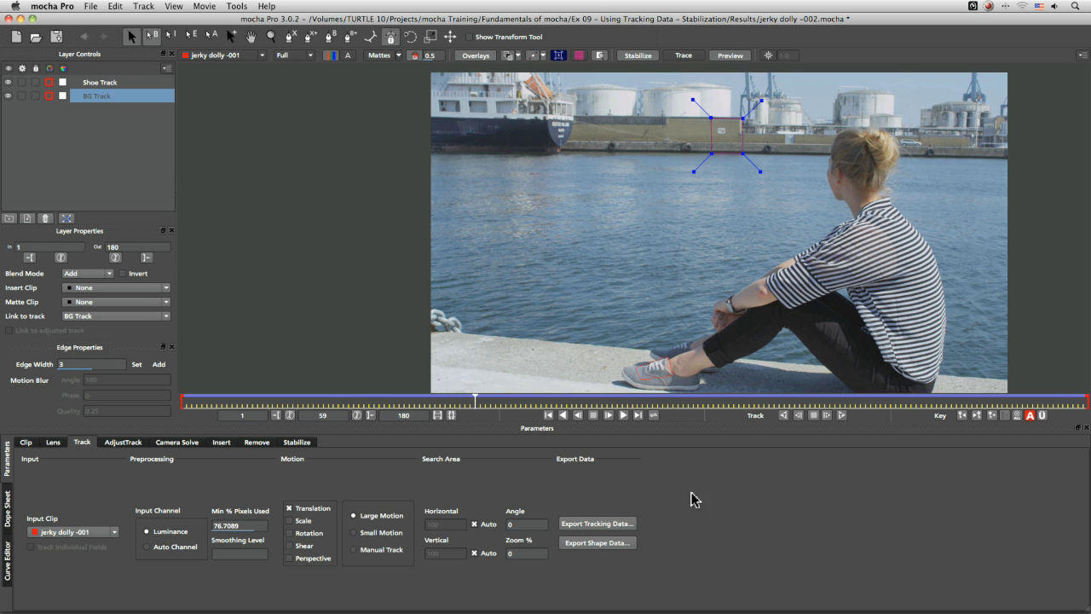
{"action": "left_click", "coordinate": [625, 525]}
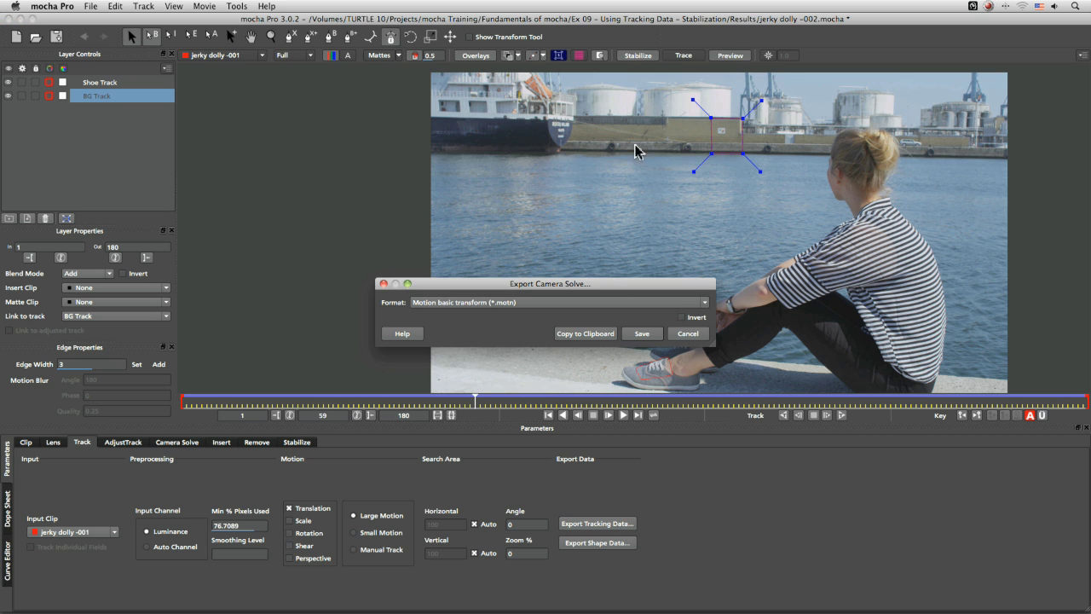
{"action": "left_click", "coordinate": [588, 304]}
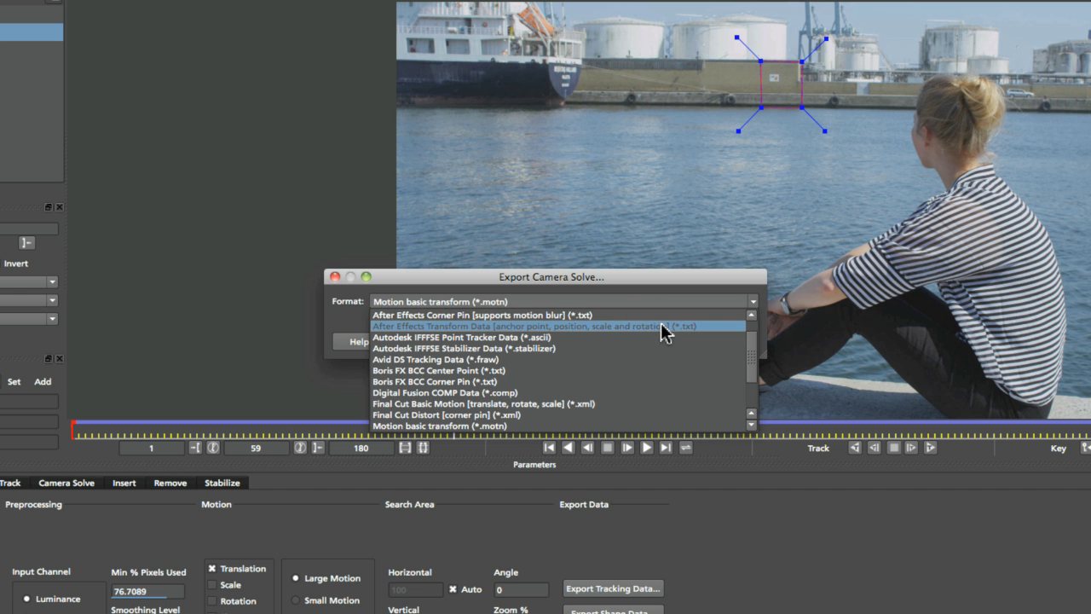
{"action": "left_click", "coordinate": [723, 327]}
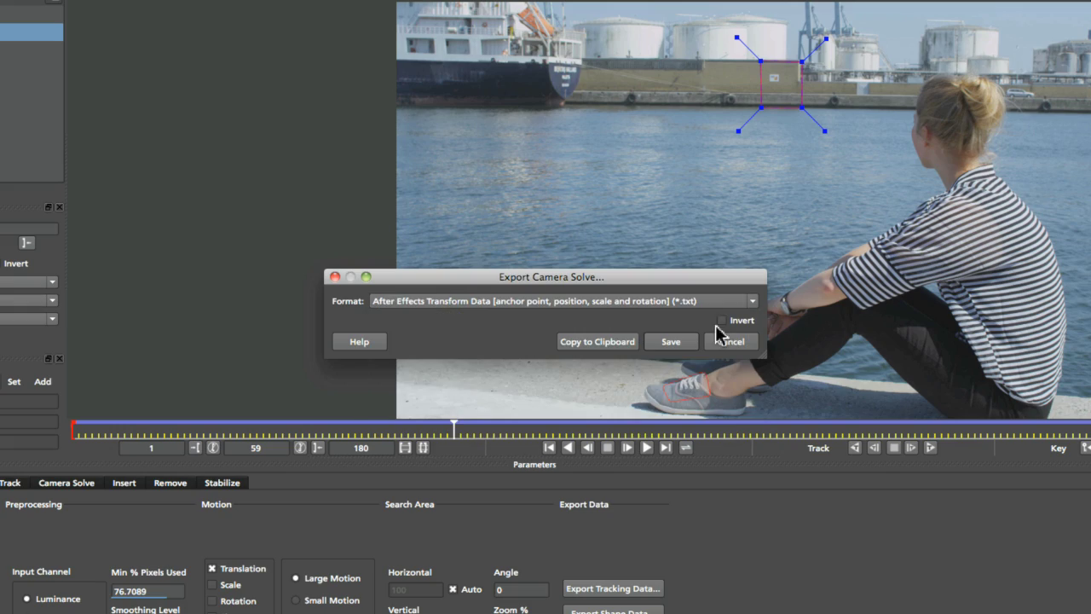
{"action": "left_click", "coordinate": [610, 344]}
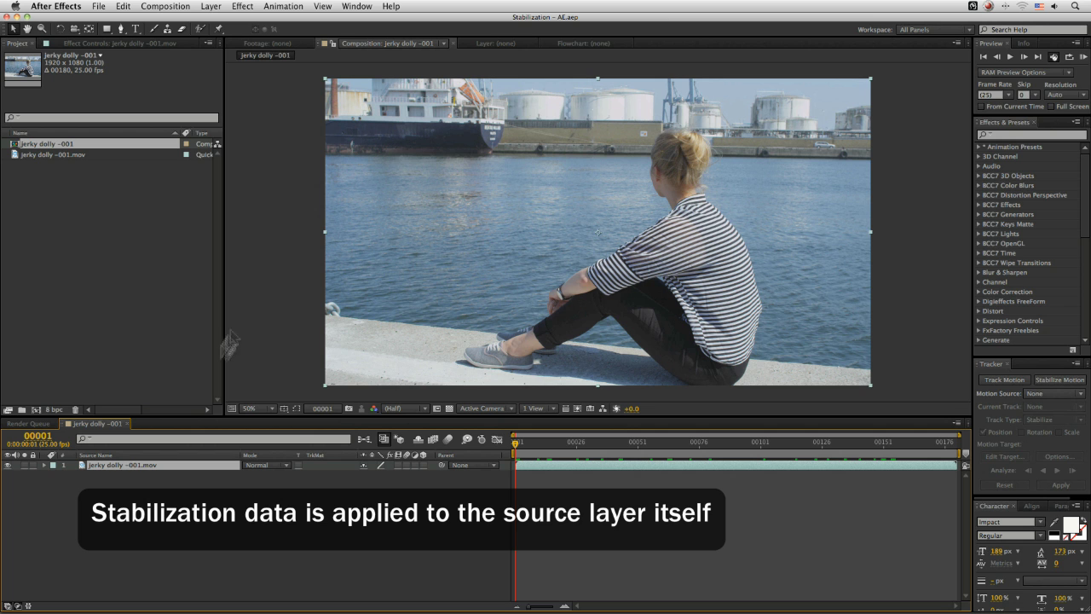
Paste the mocha track onto jerky dolly -001.mov, reveal its keyframes and select Anchor Point.
{"action": "left_click", "coordinate": [166, 6]}
{"action": "mouse_move", "coordinate": [123, 6]}
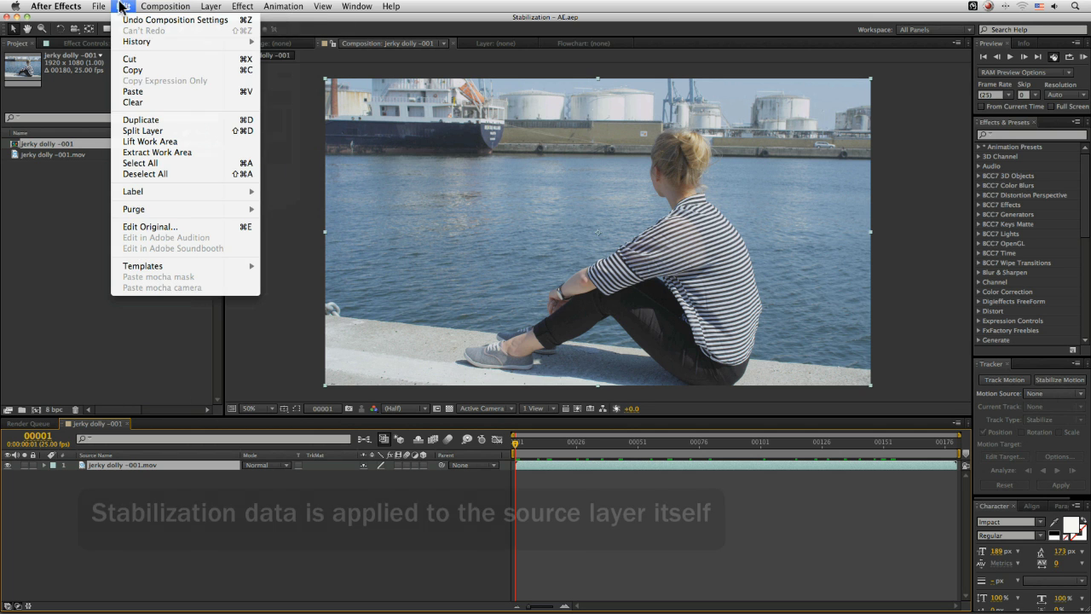
{"action": "left_click", "coordinate": [149, 92]}
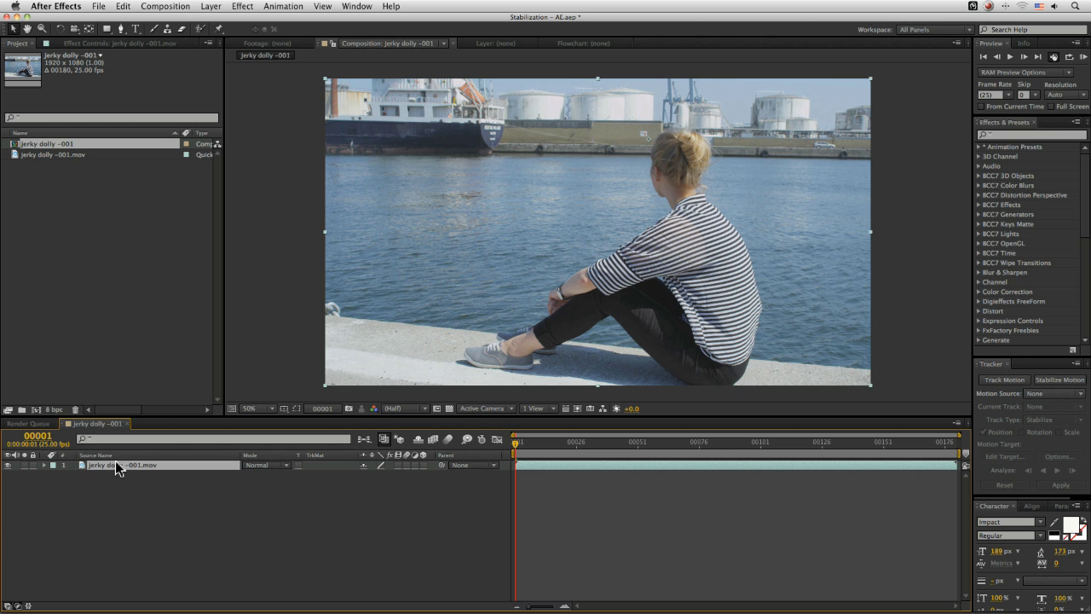
{"action": "key", "text": "u"}
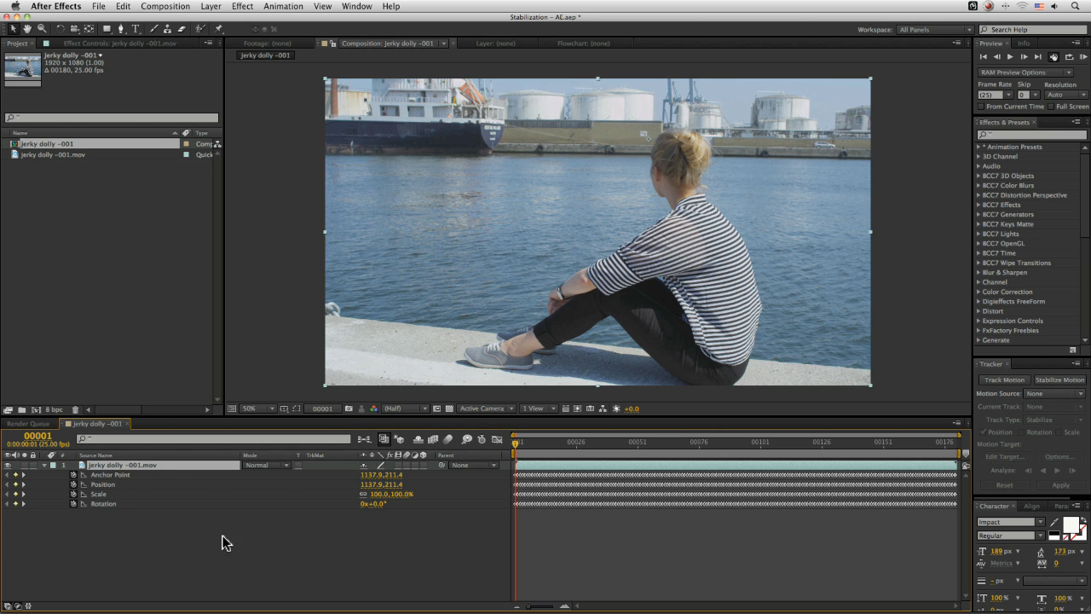
{"action": "left_click", "coordinate": [156, 473]}
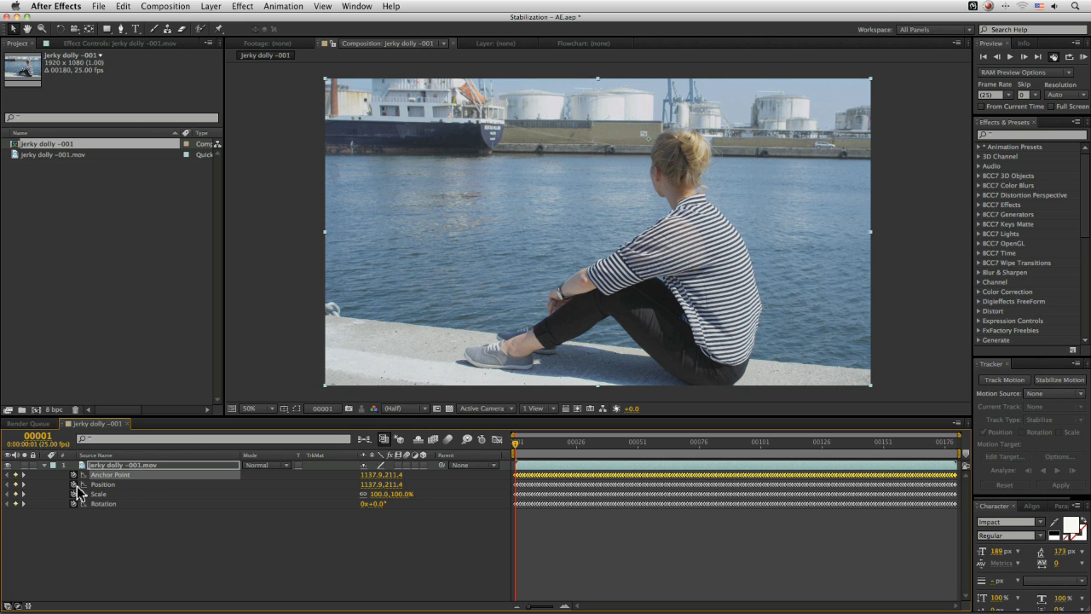
Delete the Position, Scale and Rotation keyframes, keeping only Anchor Point.
{"action": "left_click", "coordinate": [74, 484]}
{"action": "left_click", "coordinate": [74, 493]}
{"action": "left_click", "coordinate": [74, 504]}
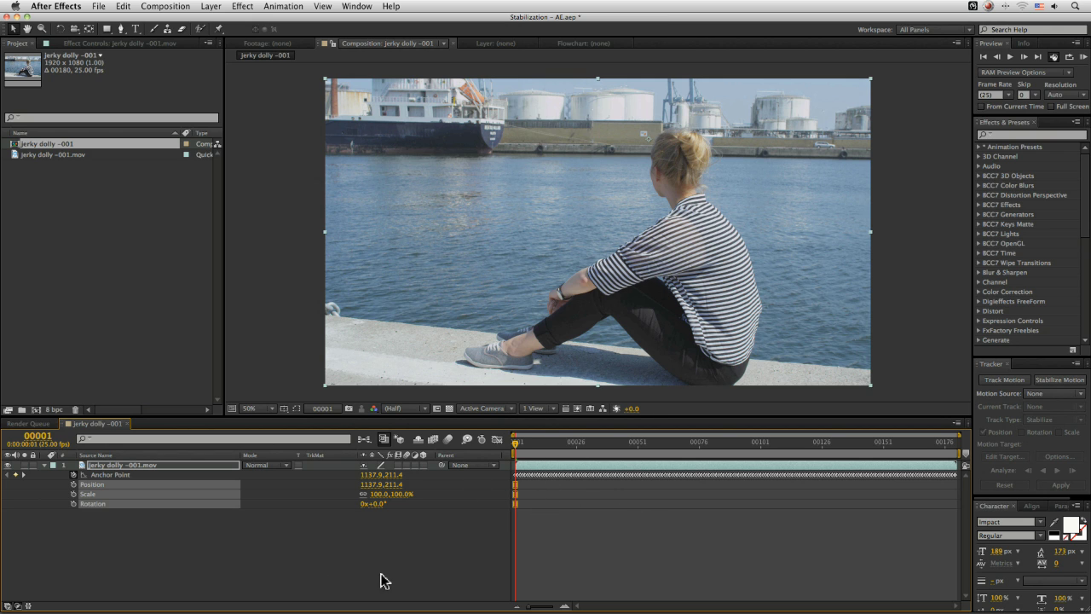
RAM-preview the stabilized shot, then return to frame 1.
{"action": "key", "text": "KP_0"}
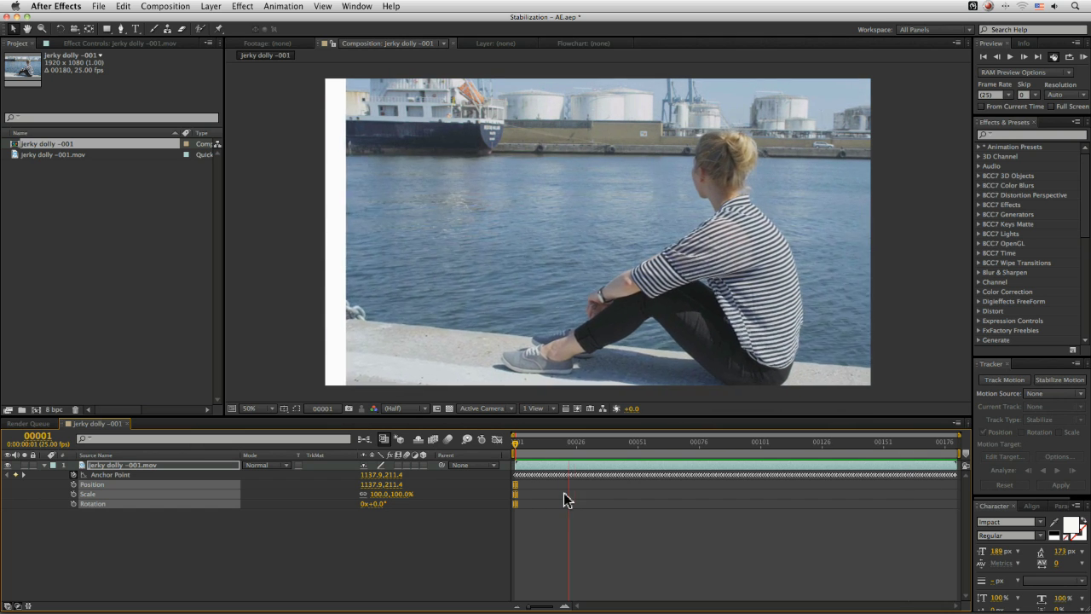
{"action": "left_click", "coordinate": [617, 444]}
{"action": "left_click_drag", "start_coordinate": [617, 452], "coordinate": [504, 458]}
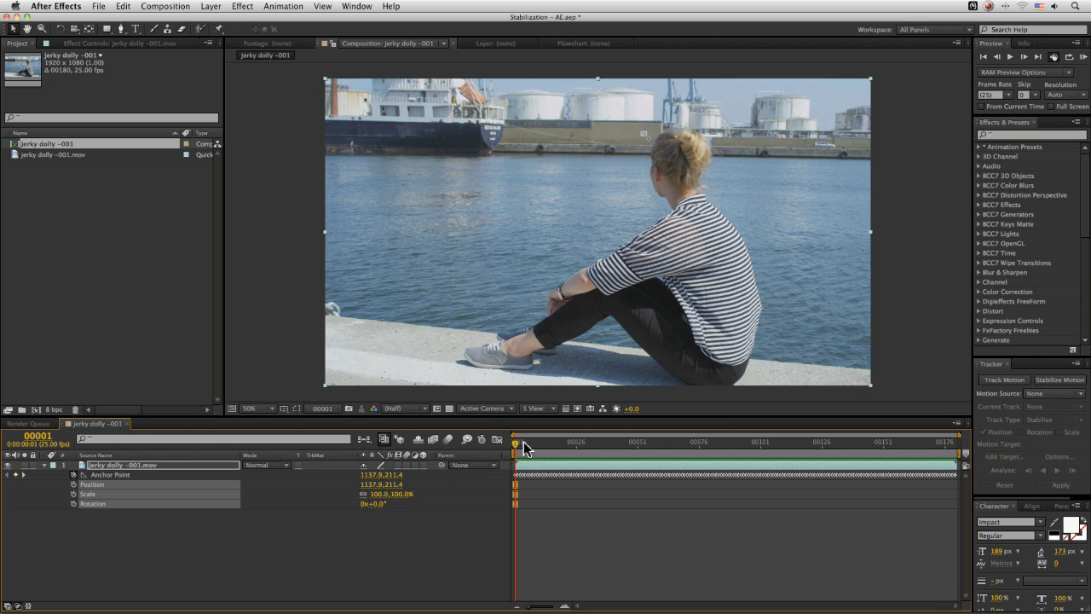
Set a Position keyframe at frame 1 at 1137.9, 211.4.
{"action": "key", "text": "KP_0"}
{"action": "key", "text": "space"}
{"action": "left_click", "coordinate": [116, 539]}
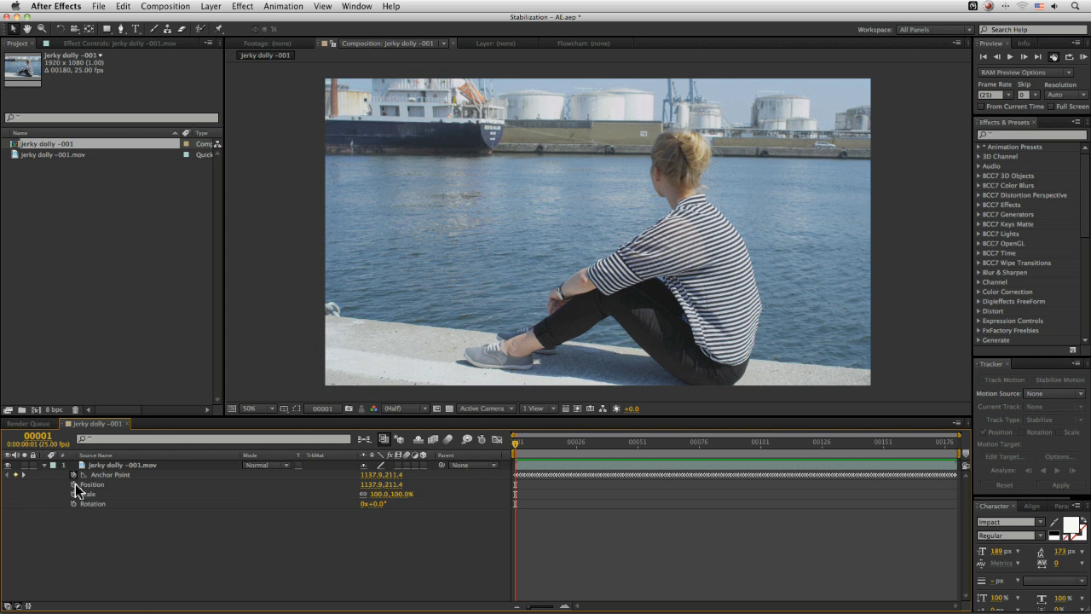
{"action": "left_click", "coordinate": [73, 484]}
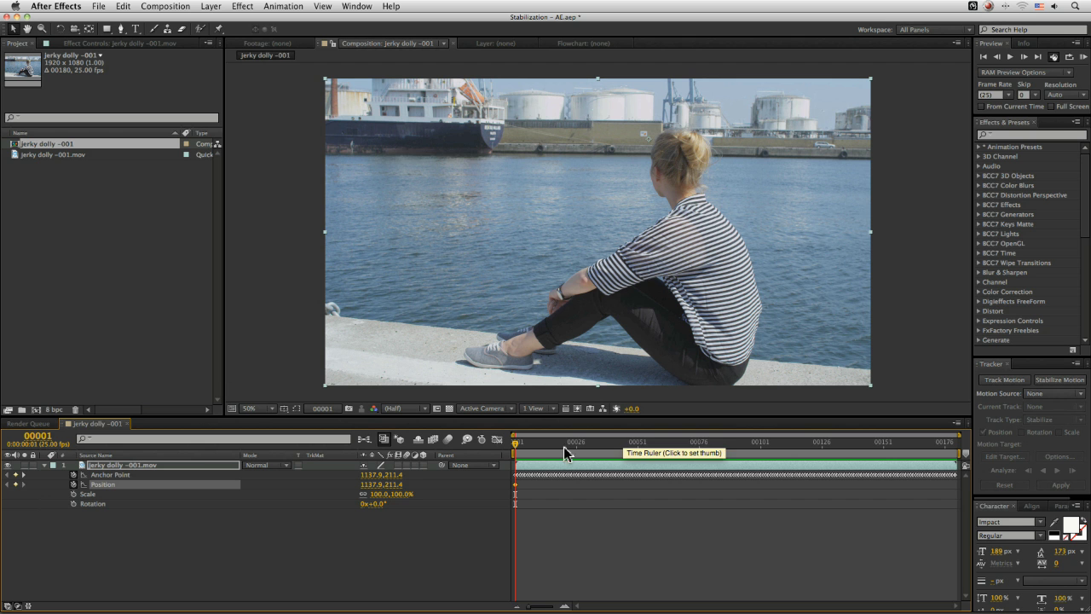
At frame 180, move Position X to 490.9, then preview from the start.
{"action": "left_click_drag", "start_coordinate": [516, 444], "coordinate": [989, 446]}
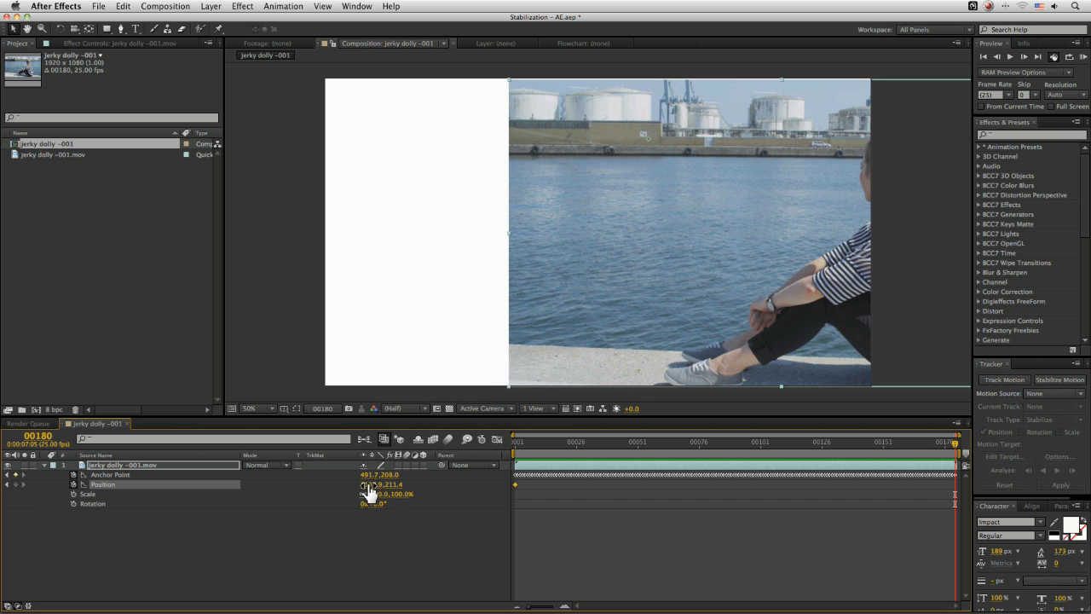
{"action": "left_click_drag", "start_coordinate": [369, 484], "coordinate": [305, 492]}
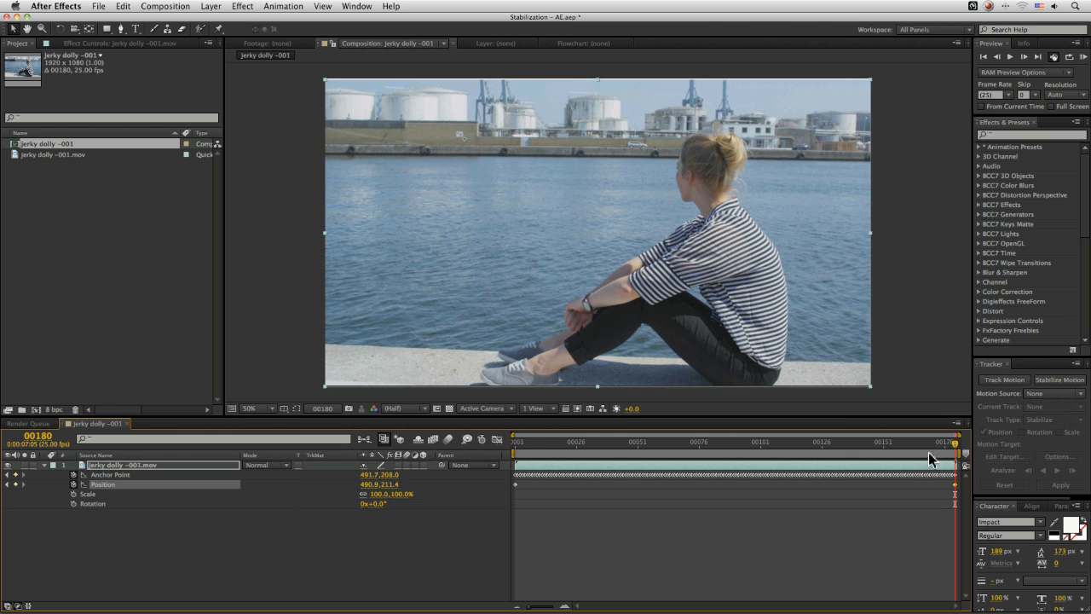
{"action": "left_click_drag", "start_coordinate": [952, 447], "coordinate": [467, 485]}
{"action": "key", "text": "space"}
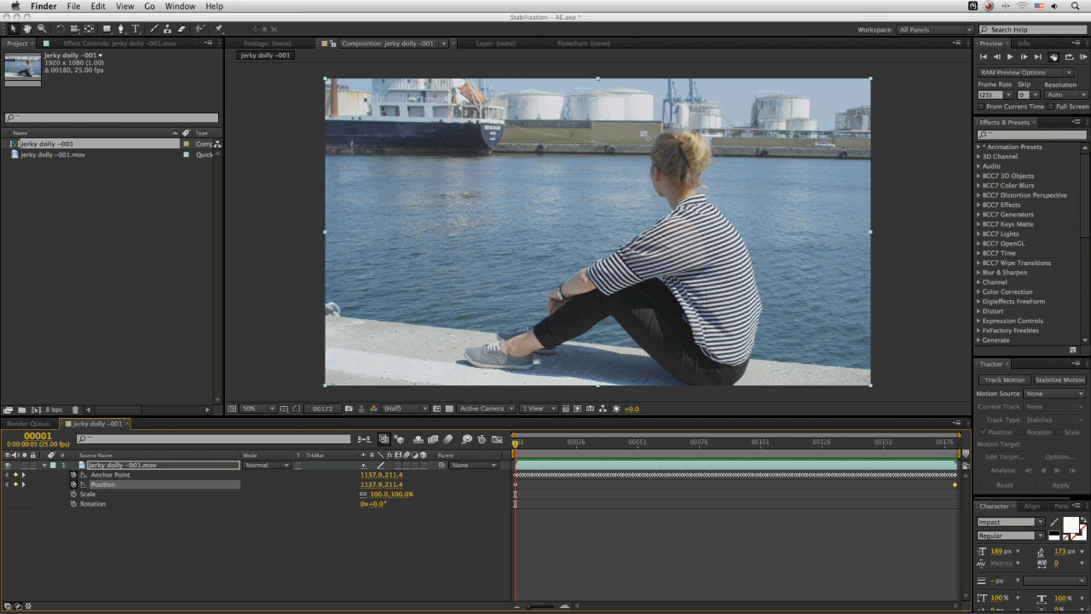
At frame 82, key Position to 893.1, 211.4 to fill the frame, then preview.
{"action": "left_click", "coordinate": [437, 549]}
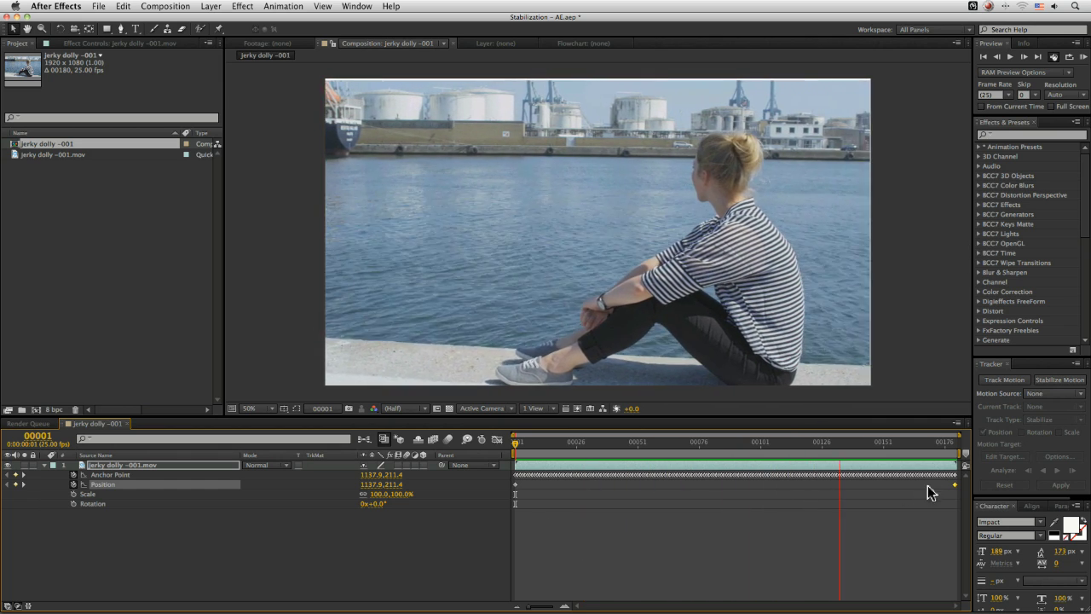
{"action": "key", "text": "space"}
{"action": "left_click_drag", "start_coordinate": [663, 452], "coordinate": [690, 451]}
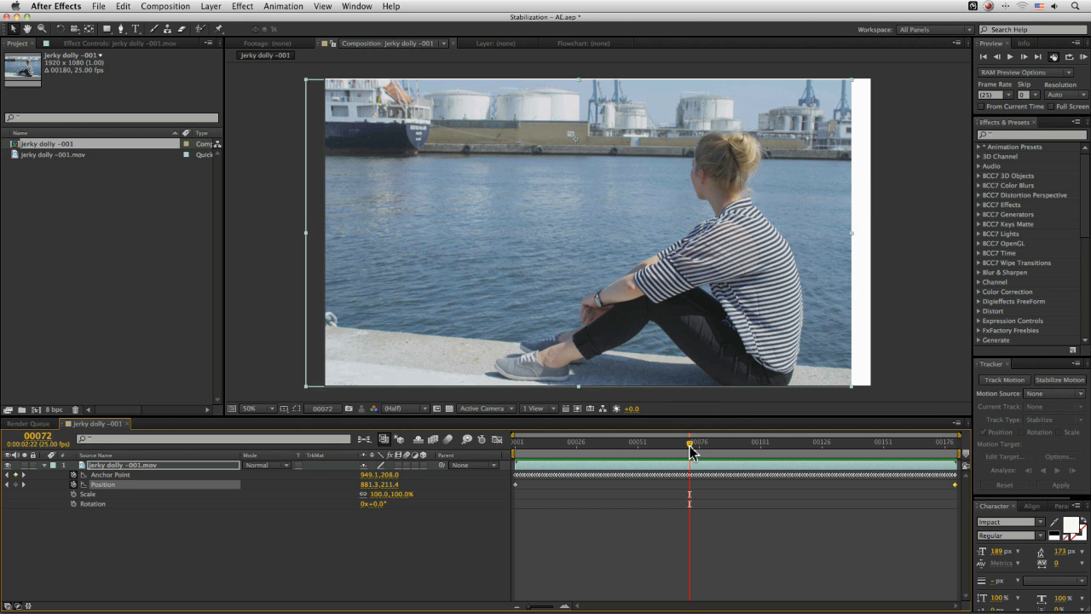
{"action": "left_click_drag", "start_coordinate": [690, 452], "coordinate": [715, 450]}
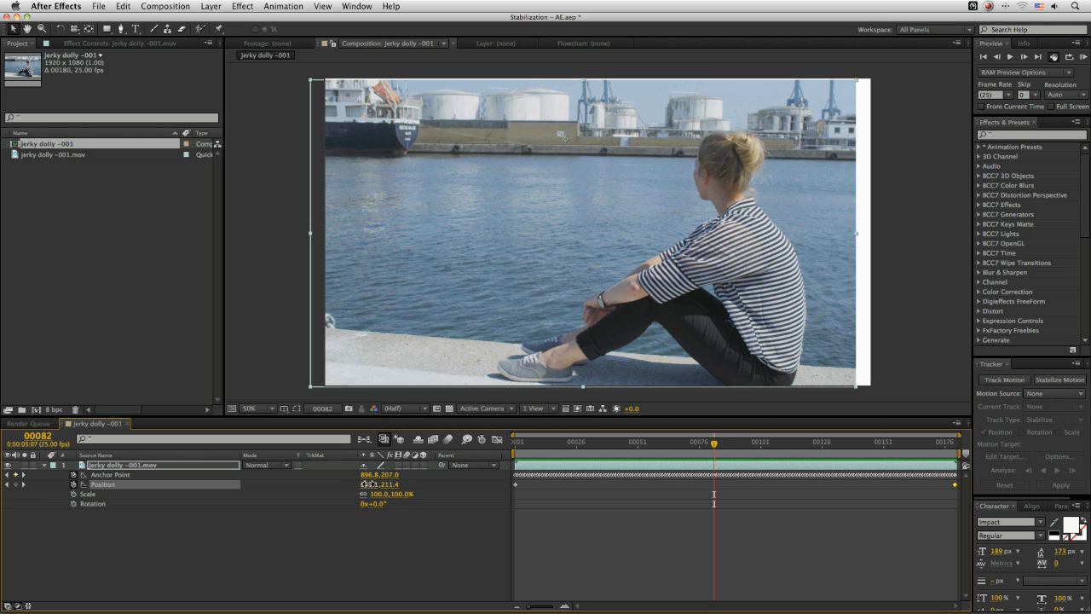
{"action": "left_click_drag", "start_coordinate": [368, 484], "coordinate": [392, 483]}
{"action": "key", "text": "space"}
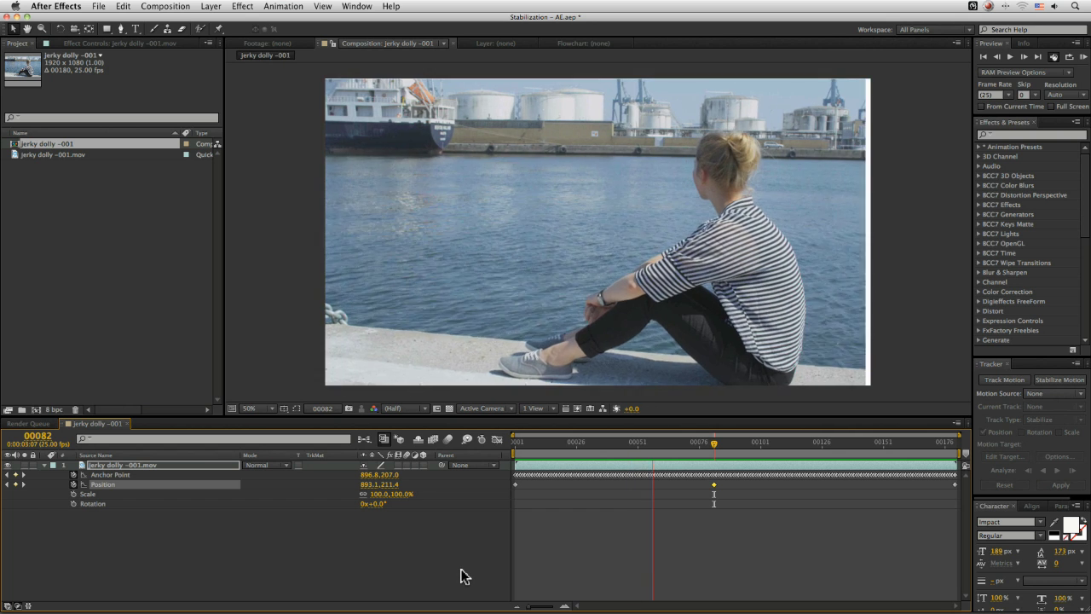
Set the layer's Scale to 104% and preview from frame 1.
{"action": "key", "text": "space"}
{"action": "left_click", "coordinate": [372, 492]}
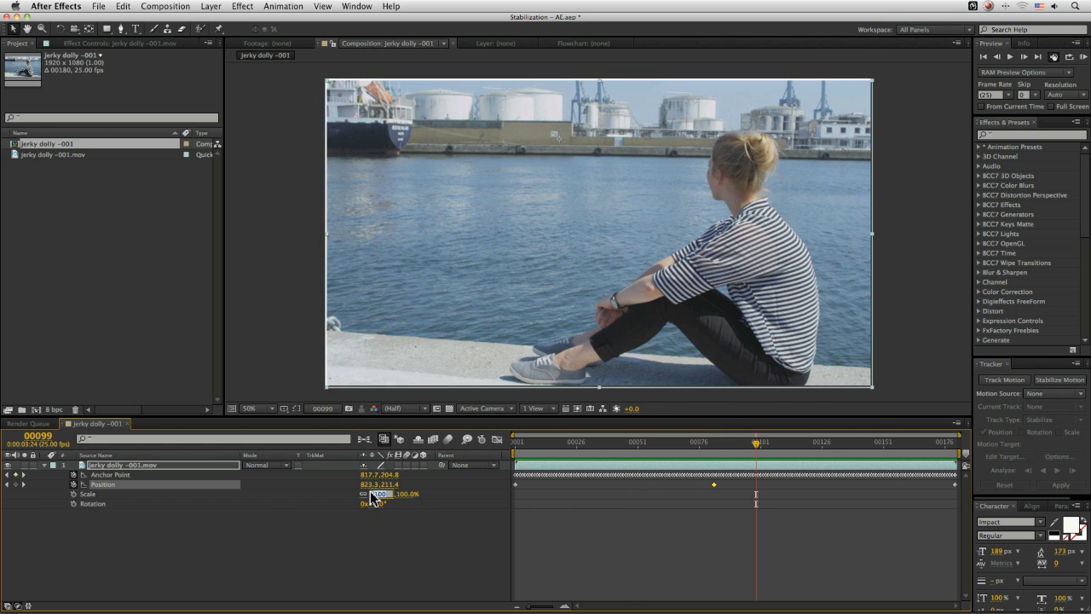
{"action": "type", "text": "104"}
{"action": "key", "text": "Return"}
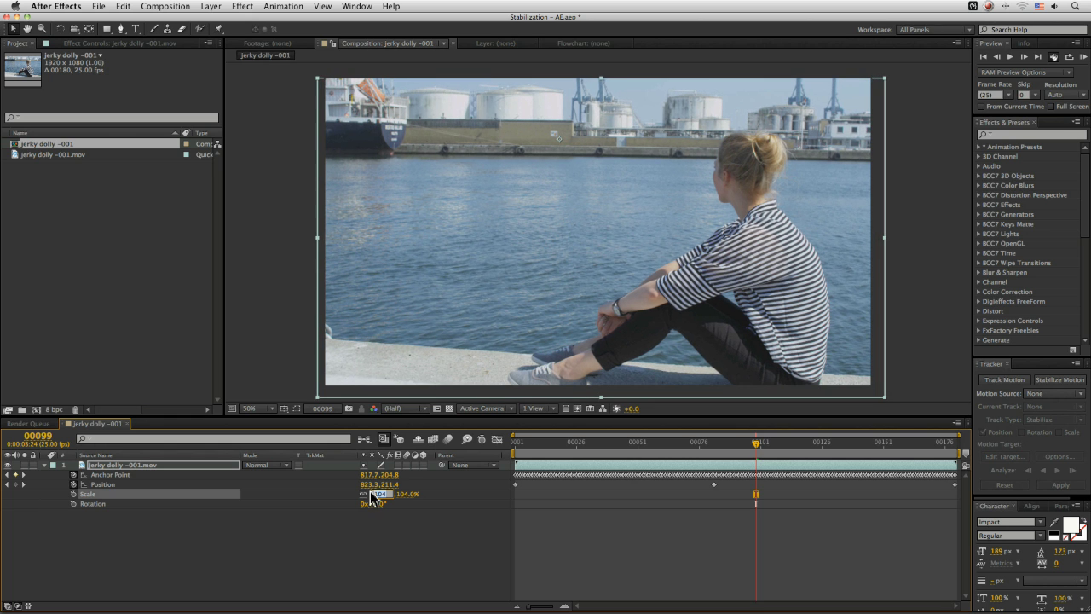
{"action": "left_click_drag", "start_coordinate": [726, 453], "coordinate": [484, 464]}
{"action": "key", "text": "space"}
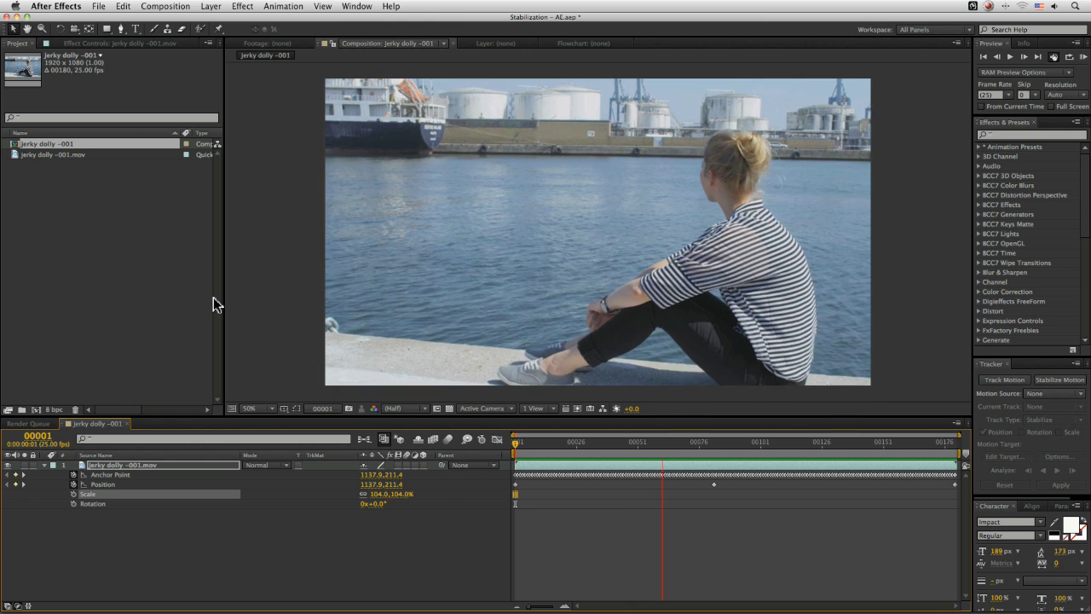
{"action": "left_click", "coordinate": [471, 269]}
Rename the layer to 'jerky dolly -001.mov BG Stablized'.
{"action": "left_click", "coordinate": [146, 466]}
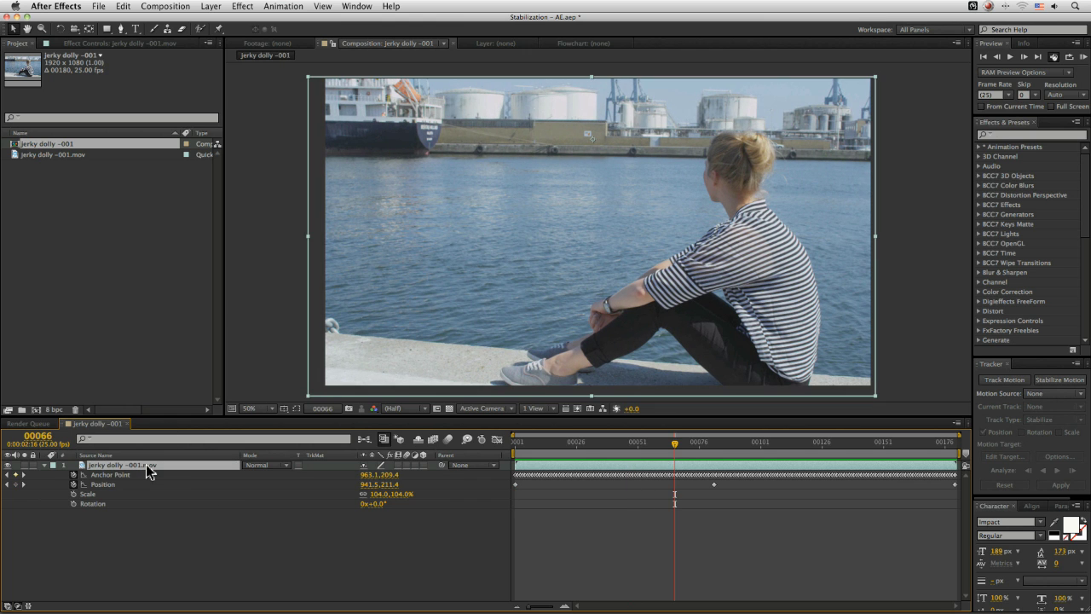
{"action": "key", "text": "Return"}
{"action": "key", "text": "Right"}
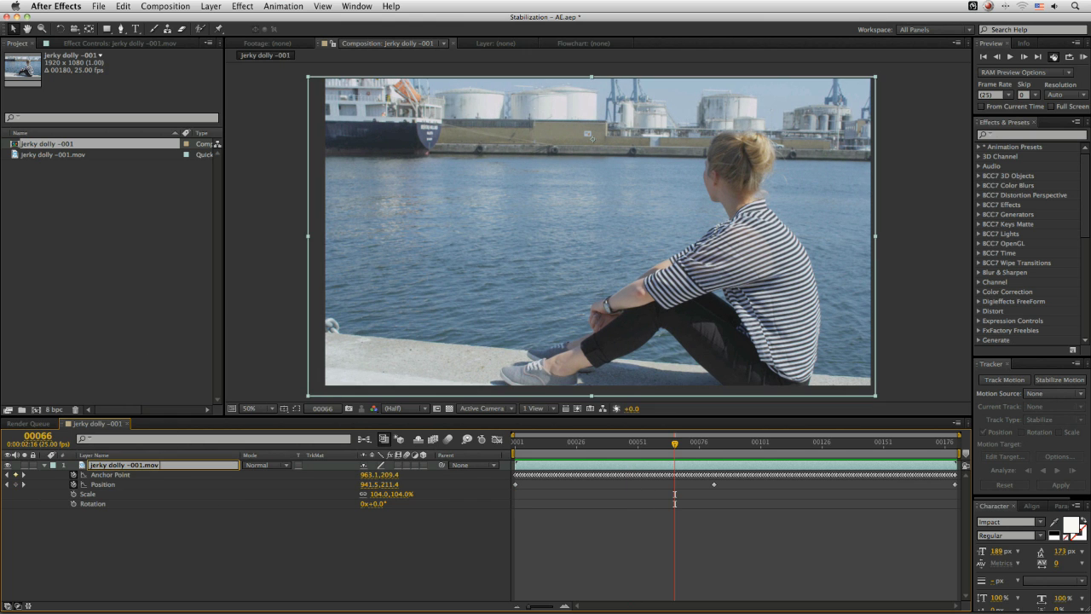
{"action": "key", "text": "Return"}
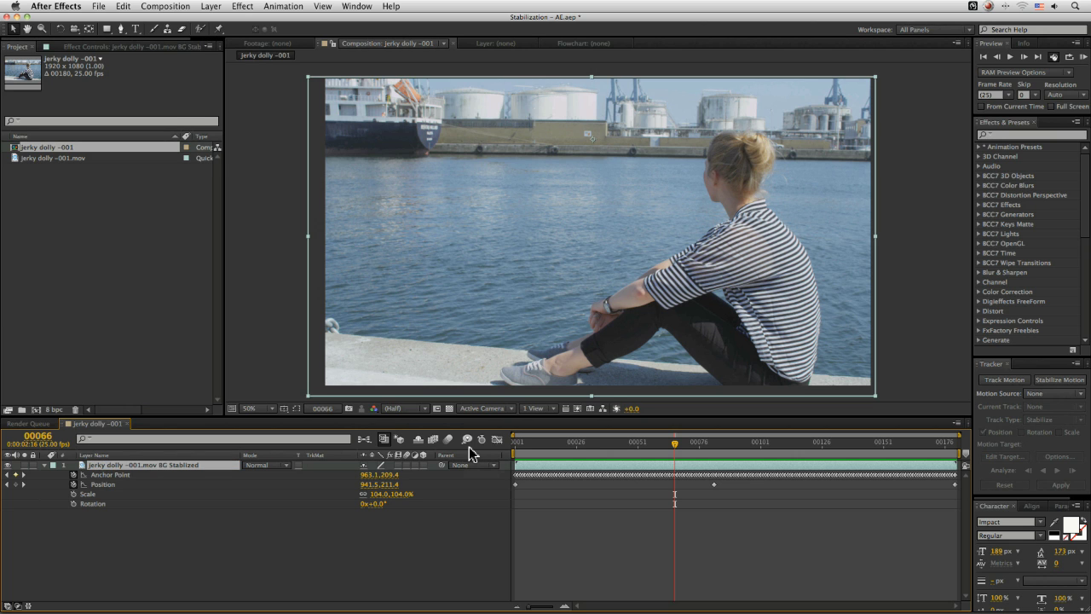
Hide the BG Stablized layer and add a fresh jerky dolly -001.mov layer above it.
{"action": "left_click", "coordinate": [45, 465]}
{"action": "left_click", "coordinate": [8, 465]}
{"action": "left_click", "coordinate": [28, 158]}
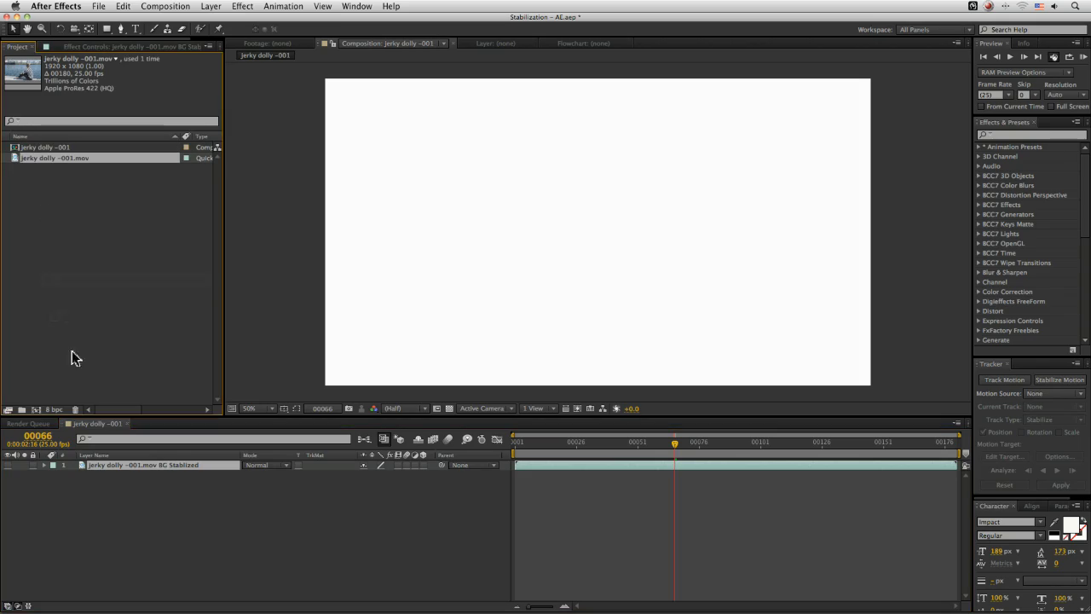
{"action": "left_click_drag", "start_coordinate": [73, 400], "coordinate": [90, 465]}
{"action": "key", "text": "Home"}
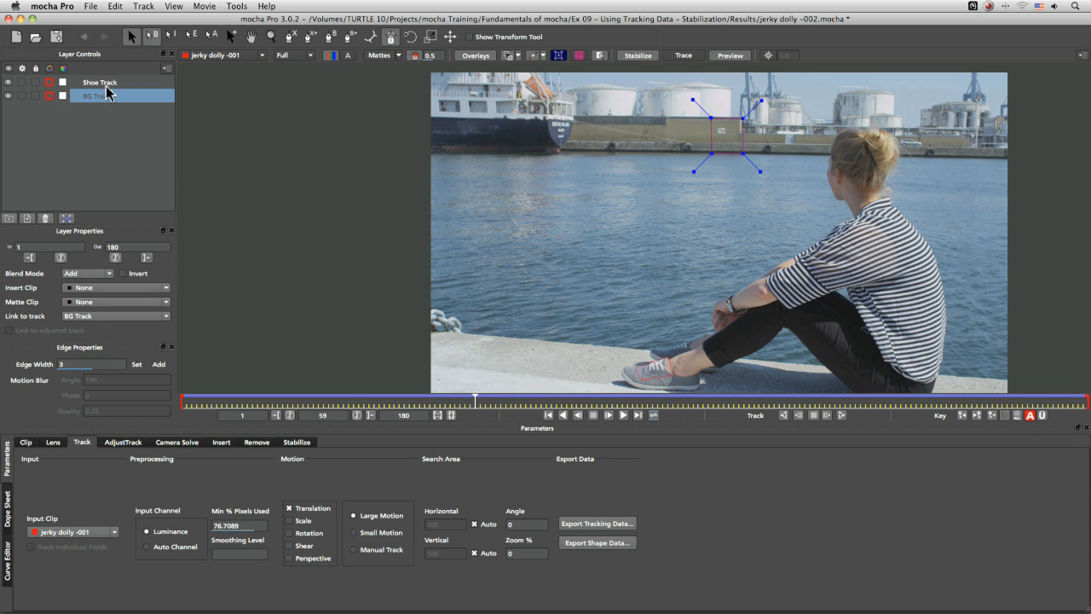
Copy the Shoe Track's transform data to the clipboard from mocha Pro.
{"action": "left_click", "coordinate": [107, 85]}
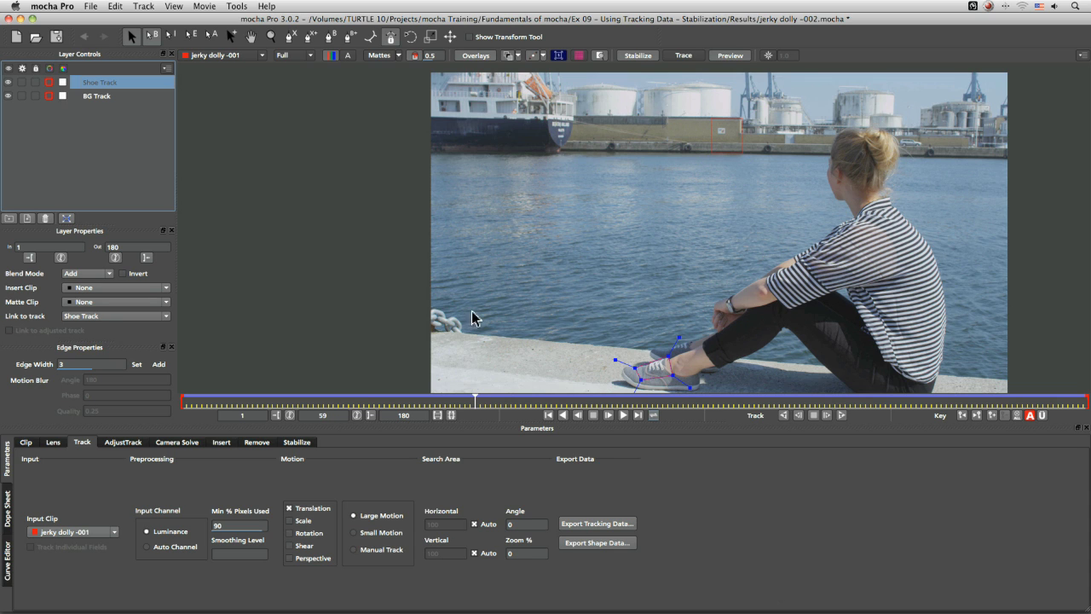
{"action": "left_click", "coordinate": [571, 521]}
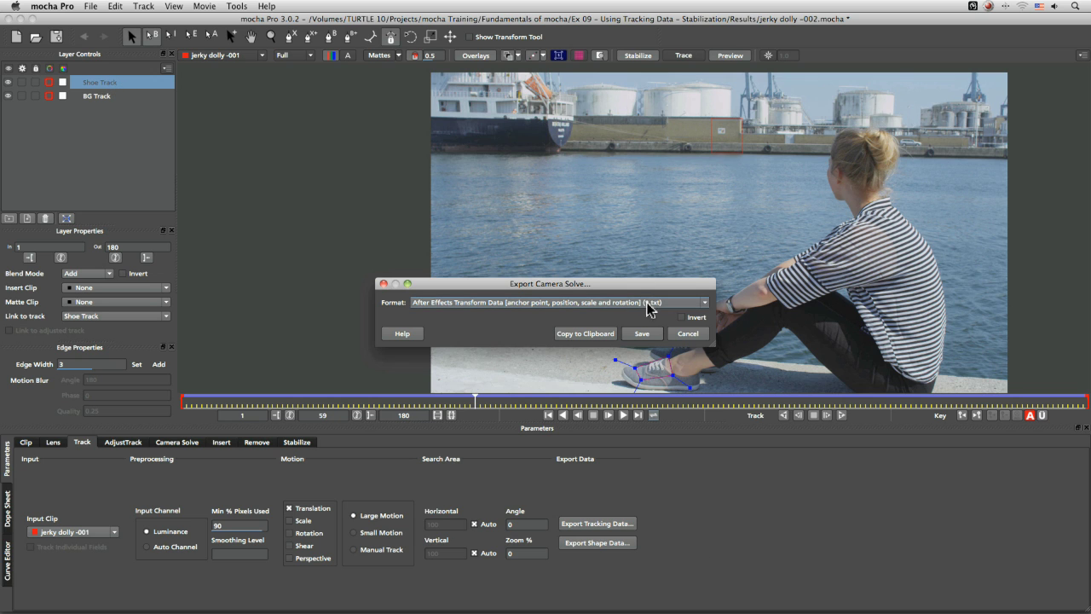
{"action": "left_click", "coordinate": [592, 333]}
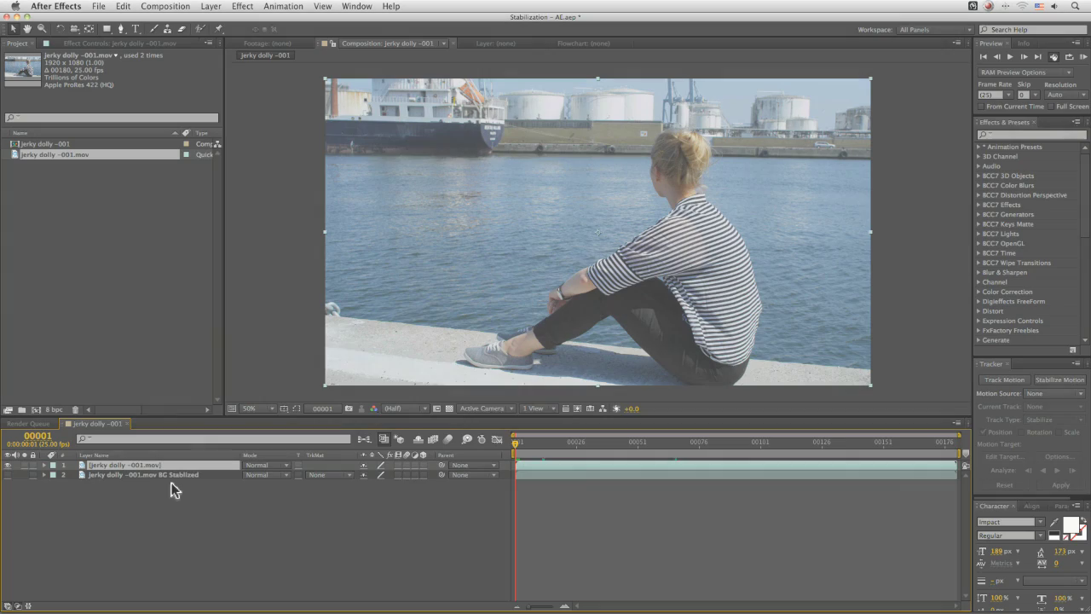
Paste the Shoe Track keyframes onto the new layer, reveal its keyframed properties, and preview the stabilized shot.
{"action": "key", "text": "Return"}
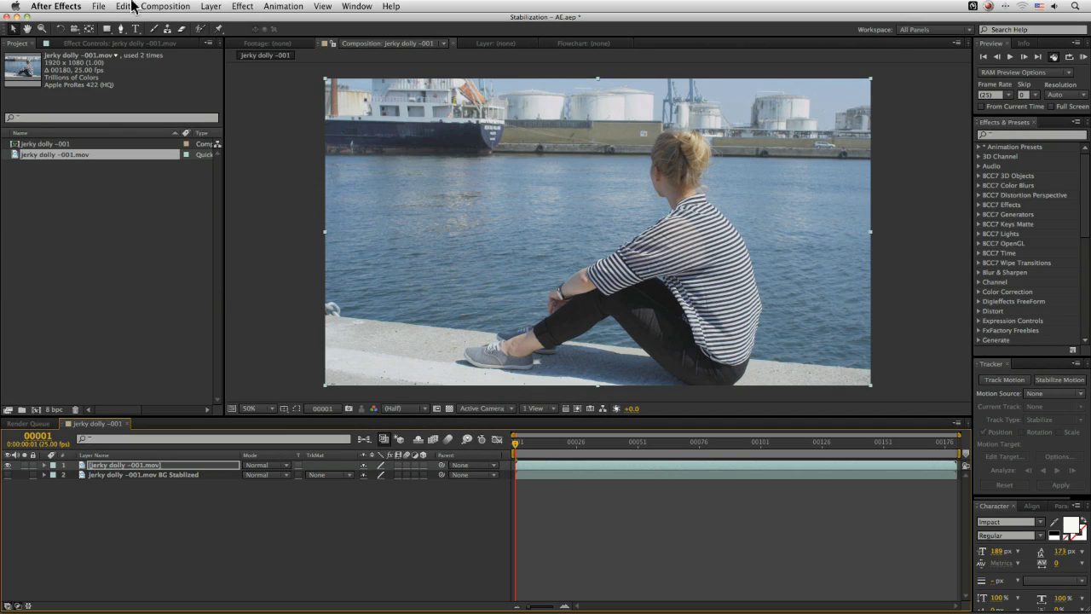
{"action": "left_click", "coordinate": [133, 6]}
{"action": "left_click", "coordinate": [142, 93]}
{"action": "key", "text": "u"}
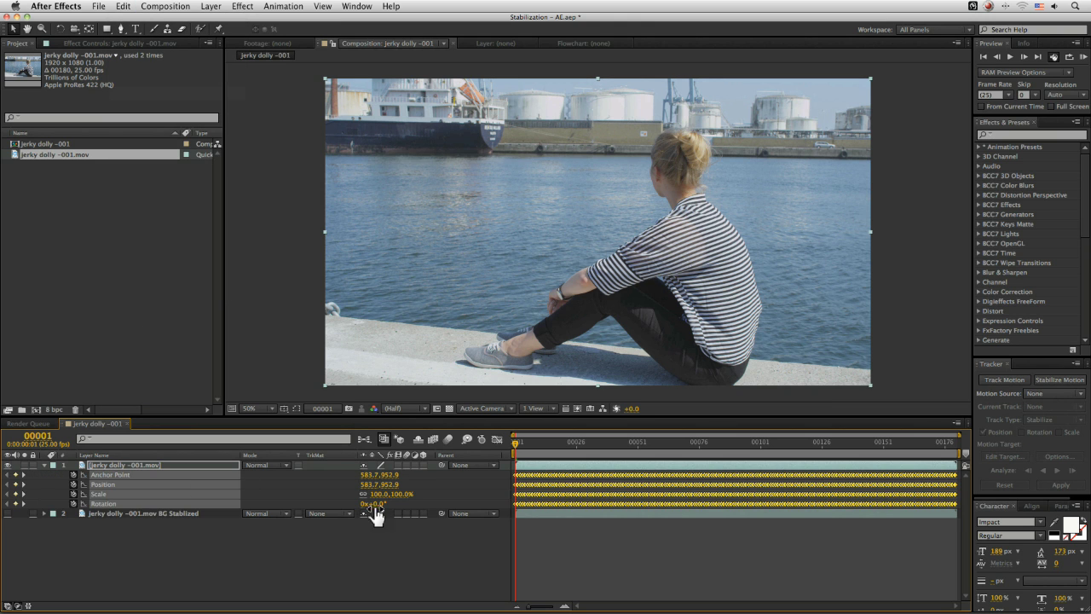
{"action": "left_click", "coordinate": [80, 524]}
{"action": "left_click_drag", "start_coordinate": [75, 489], "coordinate": [77, 510]}
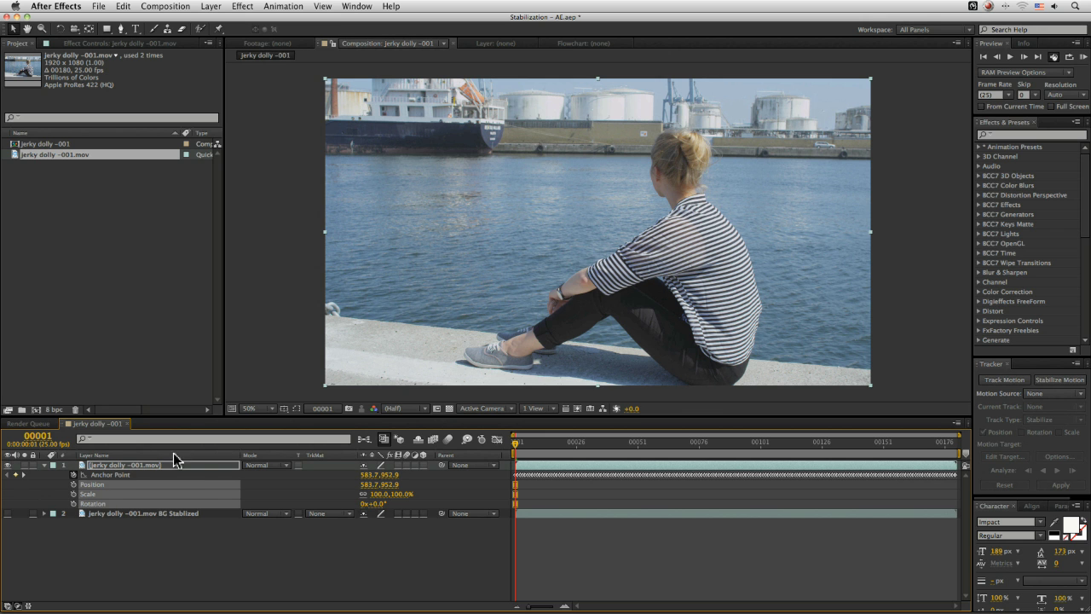
{"action": "key", "text": "space"}
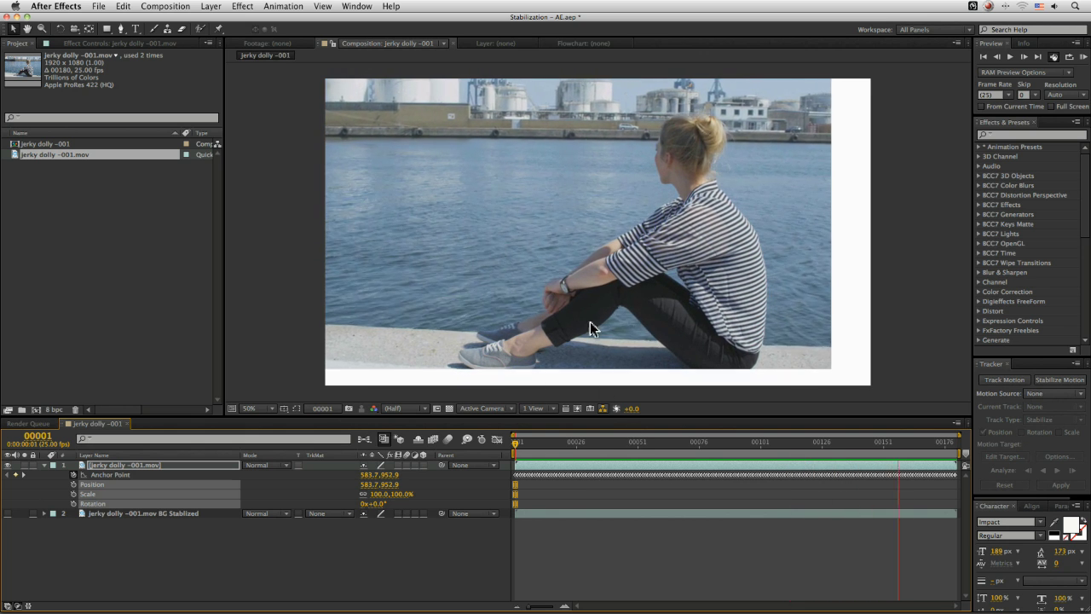
Start Position keyframing at the first frame, then shift the layer right at frame 180 to recentre it.
{"action": "left_click", "coordinate": [552, 464]}
{"action": "key", "text": "Home"}
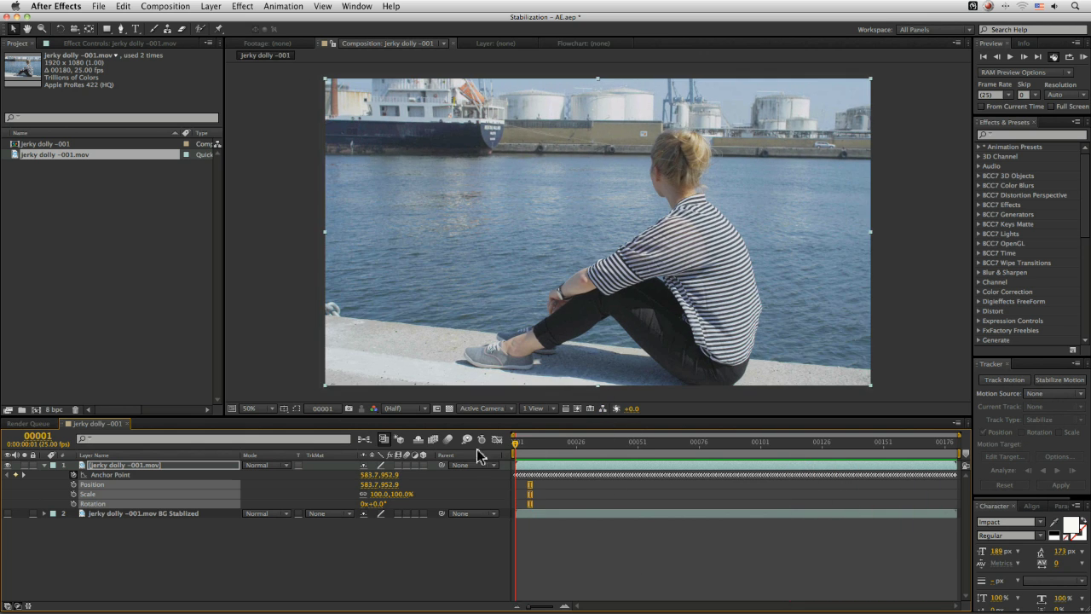
{"action": "left_click", "coordinate": [73, 484]}
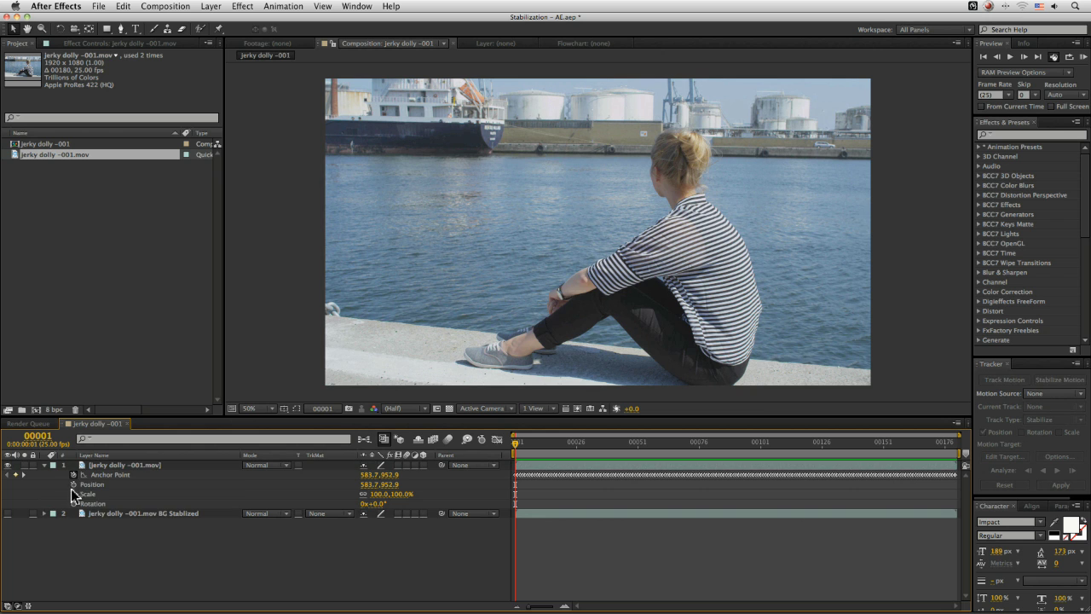
{"action": "left_click_drag", "start_coordinate": [943, 446], "coordinate": [956, 445]}
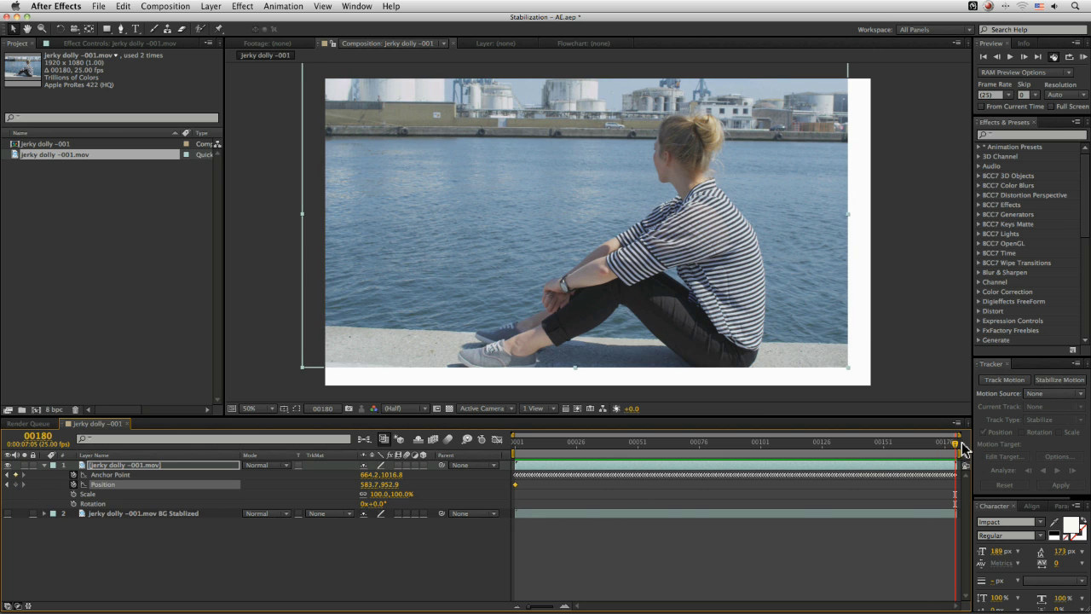
{"action": "left_click_drag", "start_coordinate": [375, 483], "coordinate": [426, 493]}
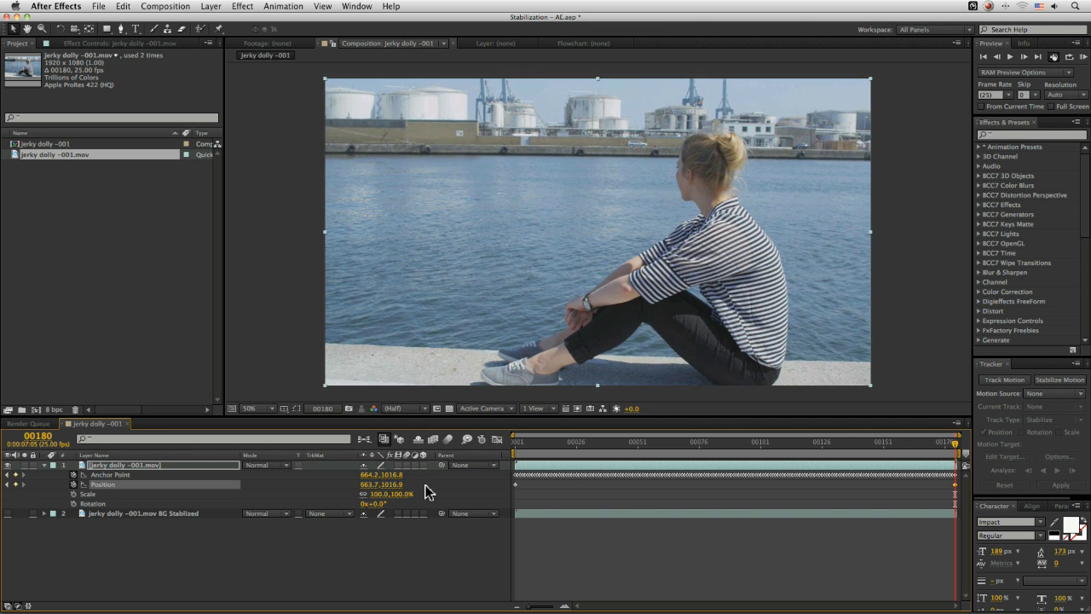
{"action": "key", "text": "KP_0"}
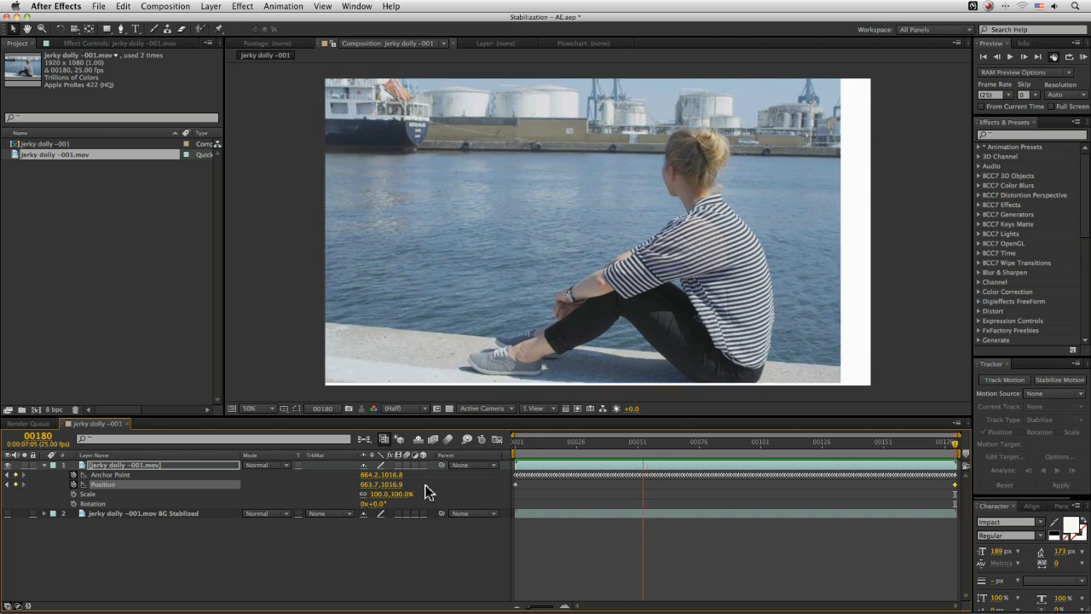
Shift the layer right at frame 86 to Position 769.7,993.3 so it fills the frame, then preview.
{"action": "key", "text": "KP_0"}
{"action": "left_click_drag", "start_coordinate": [686, 444], "coordinate": [723, 452]}
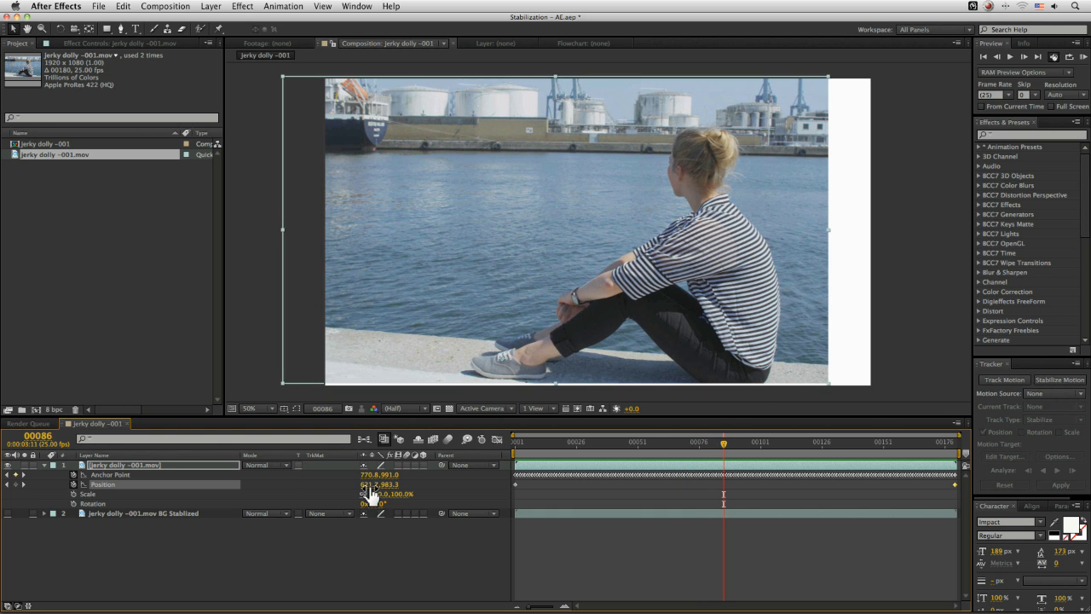
{"action": "left_click_drag", "start_coordinate": [371, 493], "coordinate": [397, 484]}
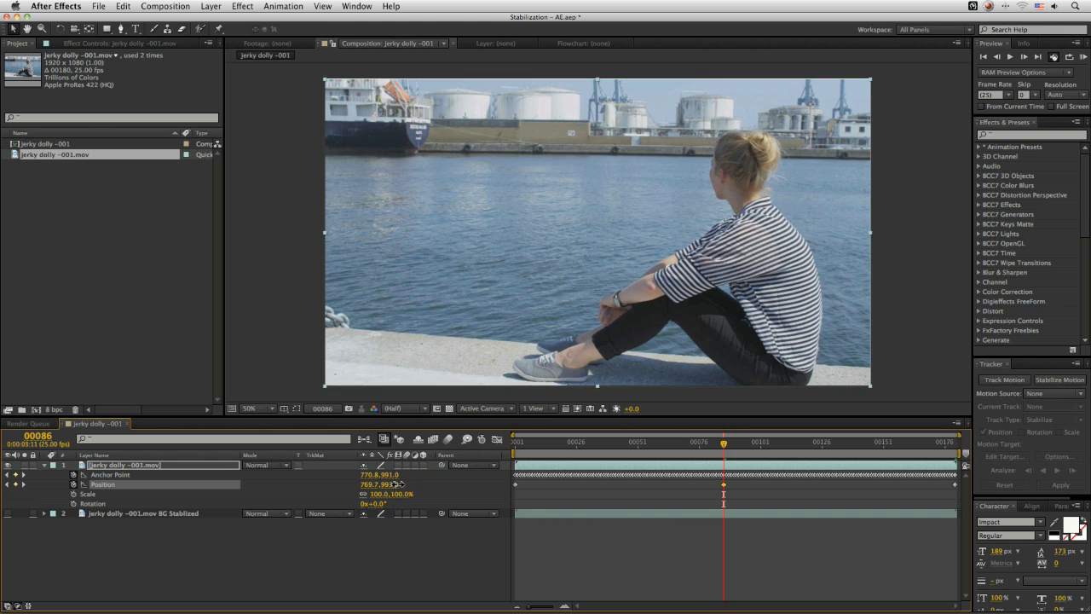
{"action": "key", "text": "KP_0"}
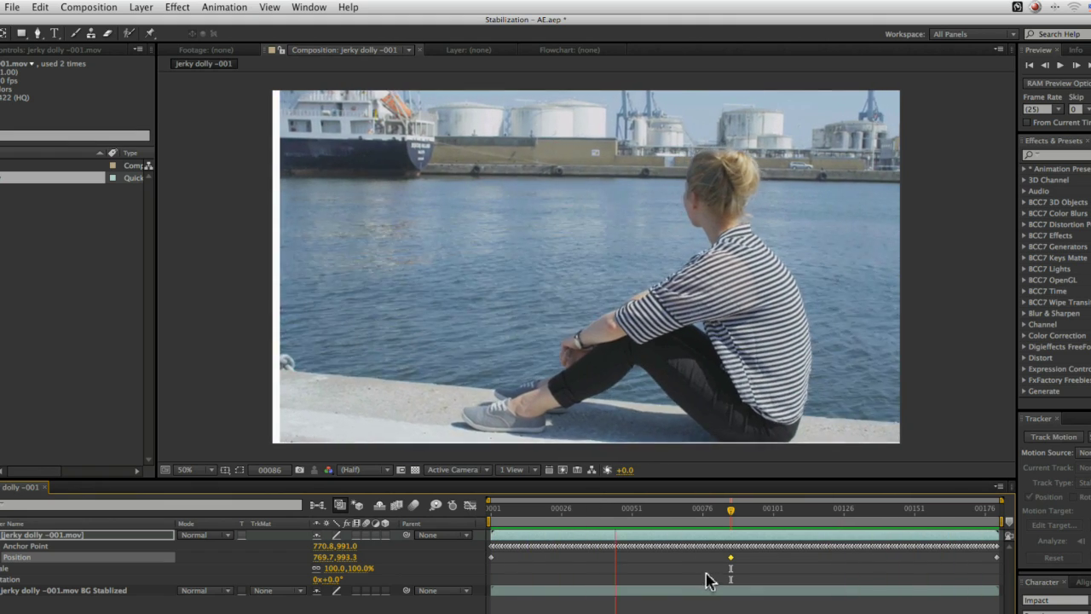
At frame 54, undo a trial Anchor Point change and instead add a Position keyframe shifting the layer right.
{"action": "key", "text": "space"}
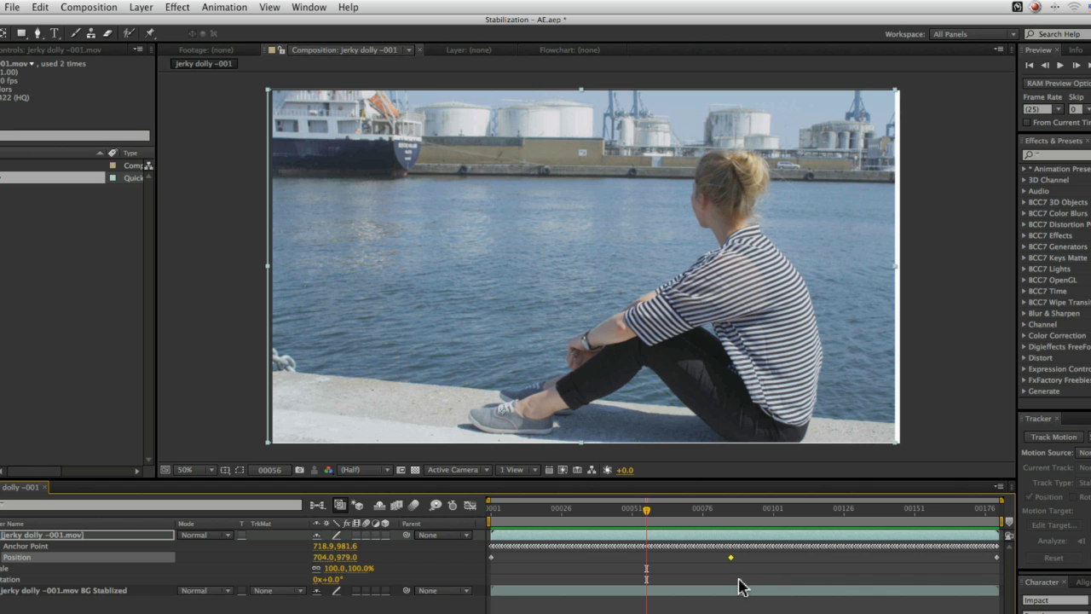
{"action": "left_click_drag", "start_coordinate": [647, 509], "coordinate": [640, 510]}
{"action": "left_click_drag", "start_coordinate": [314, 547], "coordinate": [270, 552]}
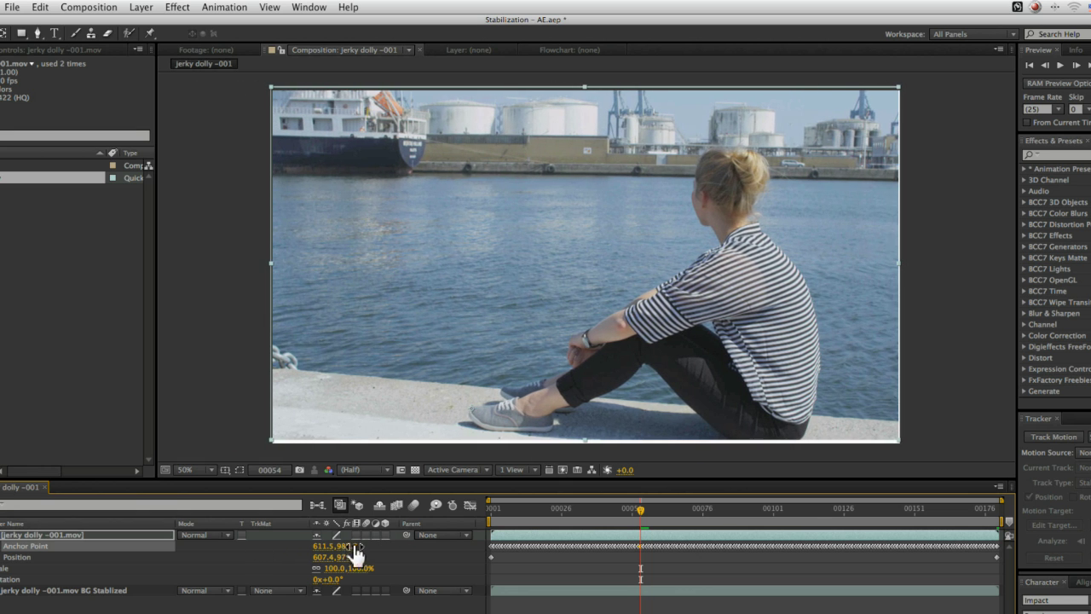
{"action": "left_click_drag", "start_coordinate": [347, 546], "coordinate": [352, 548]}
{"action": "key", "text": "super+z"}
{"action": "key", "text": "super+z"}
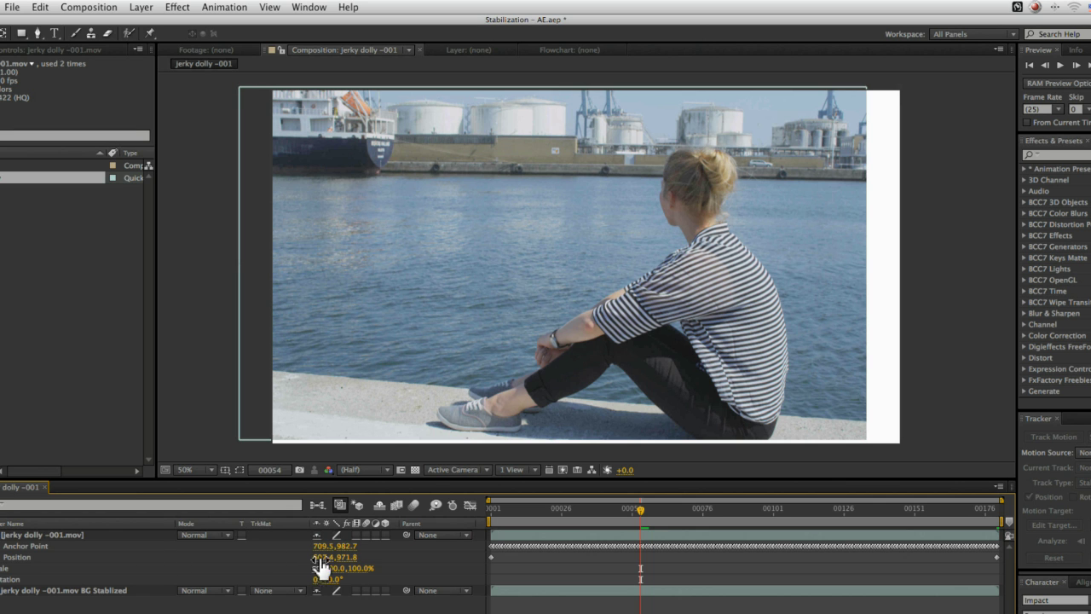
{"action": "left_click_drag", "start_coordinate": [320, 556], "coordinate": [388, 556]}
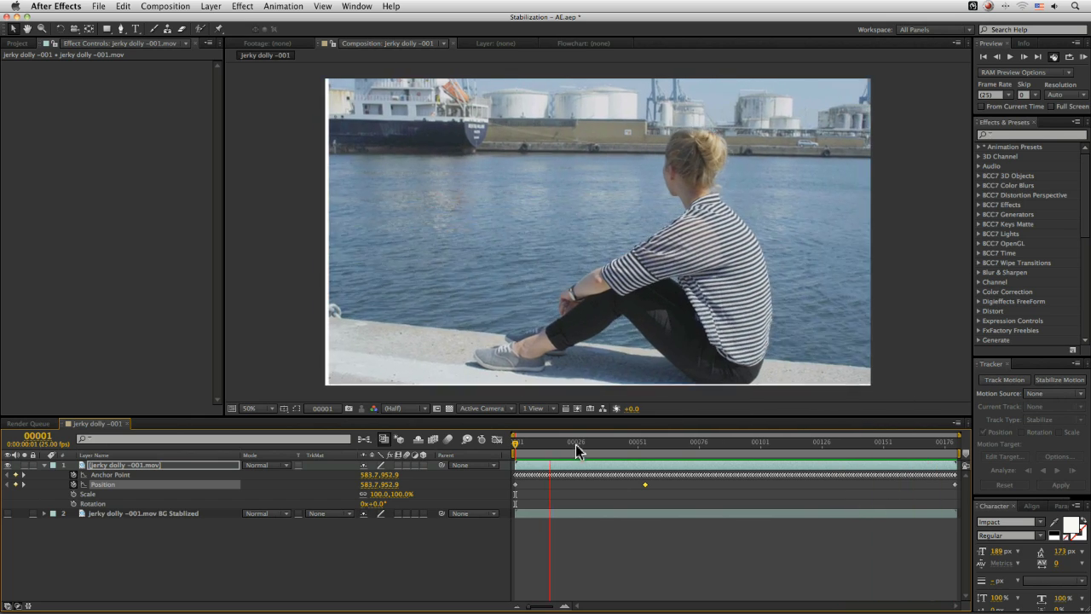
Search Effects & Presets for 'motion' and apply Stylize > Motion Tile to the harbour layer.
{"action": "left_click_drag", "start_coordinate": [577, 449], "coordinate": [656, 458]}
{"action": "left_click", "coordinate": [1002, 136]}
{"action": "type", "text": "motion"}
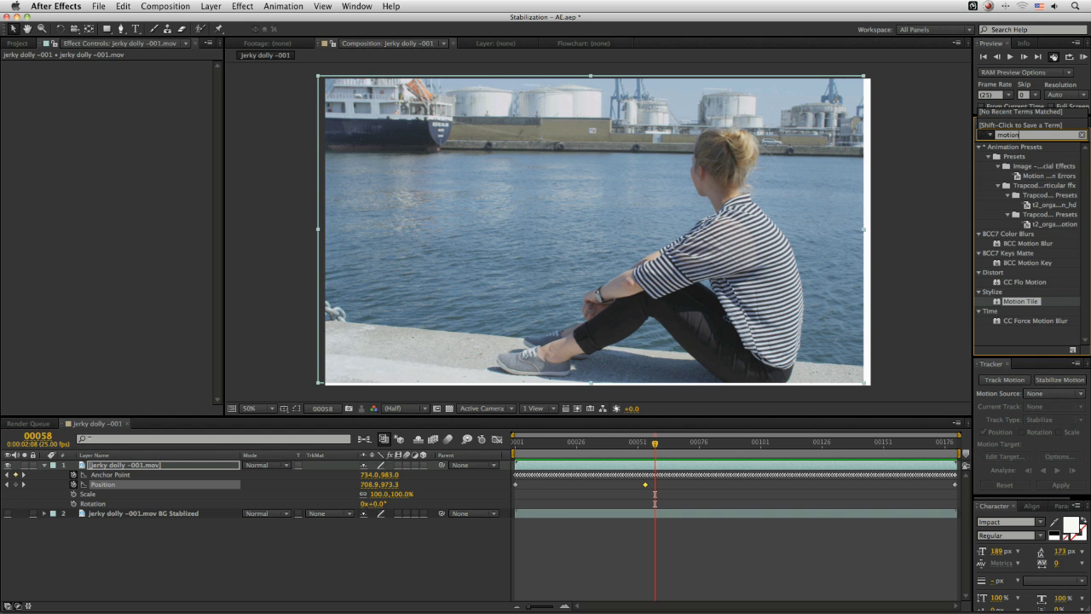
{"action": "left_click_drag", "start_coordinate": [1010, 307], "coordinate": [680, 312]}
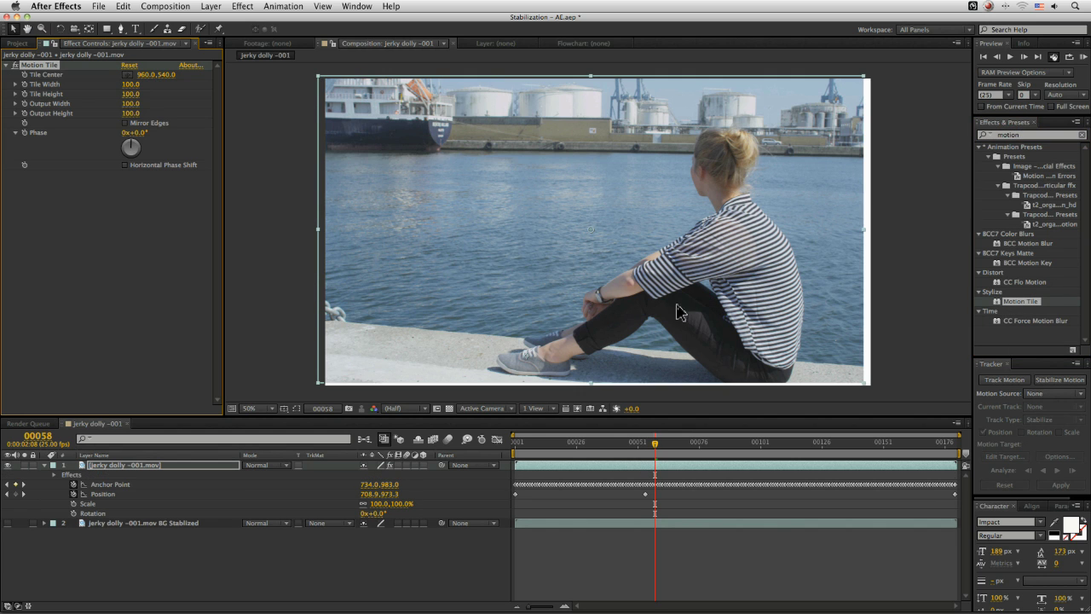
Turn on Mirror Edges in Motion Tile and set Output Width and Height to 110.
{"action": "left_click", "coordinate": [126, 124]}
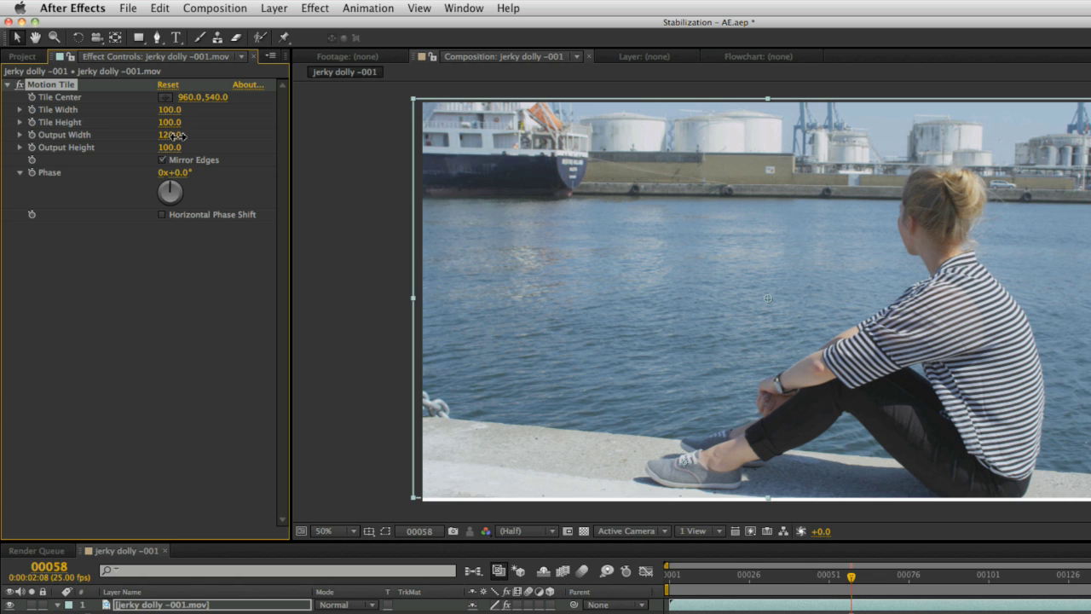
{"action": "left_click_drag", "start_coordinate": [174, 135], "coordinate": [179, 136]}
{"action": "left_click", "coordinate": [170, 147]}
{"action": "key", "text": "shift+Tab"}
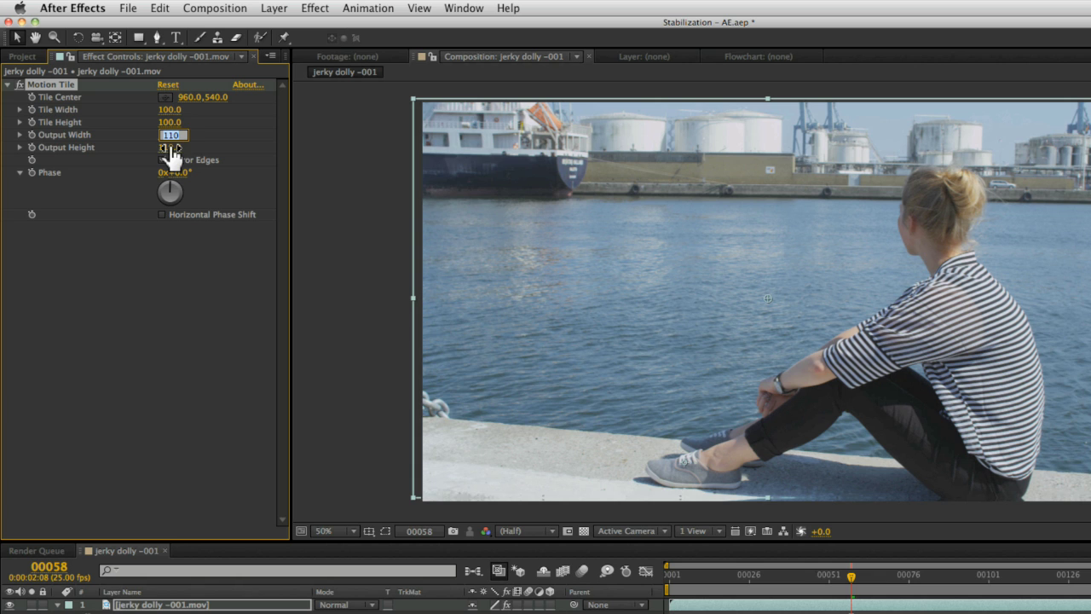
{"action": "key", "text": "Return"}
Preview the mirrored tiling, then begin changing the layer's Scale to 103%.
{"action": "key", "text": "space"}
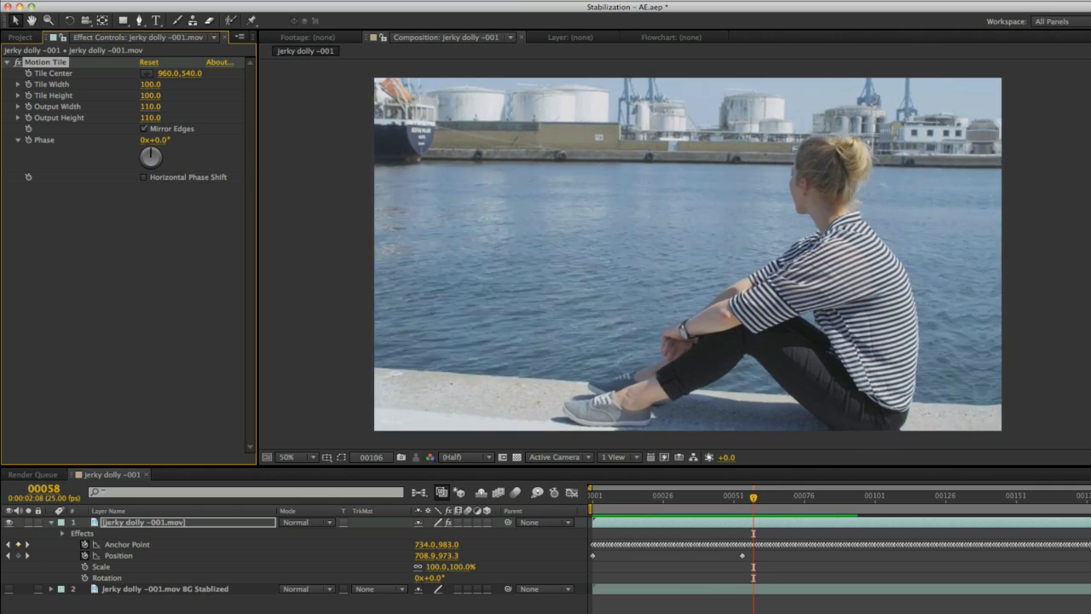
{"action": "key", "text": "space"}
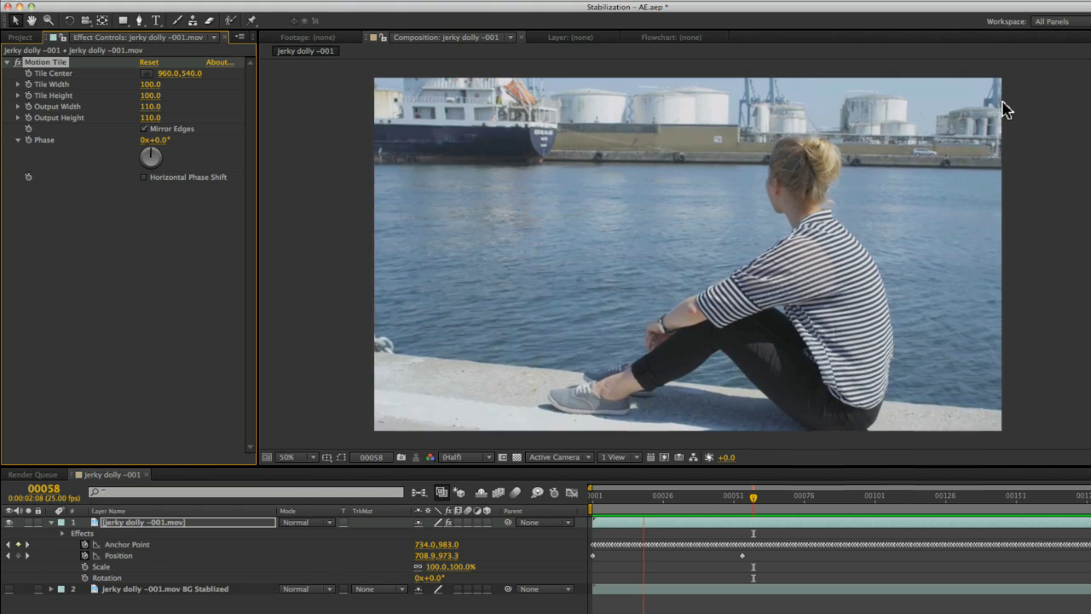
{"action": "key", "text": "space"}
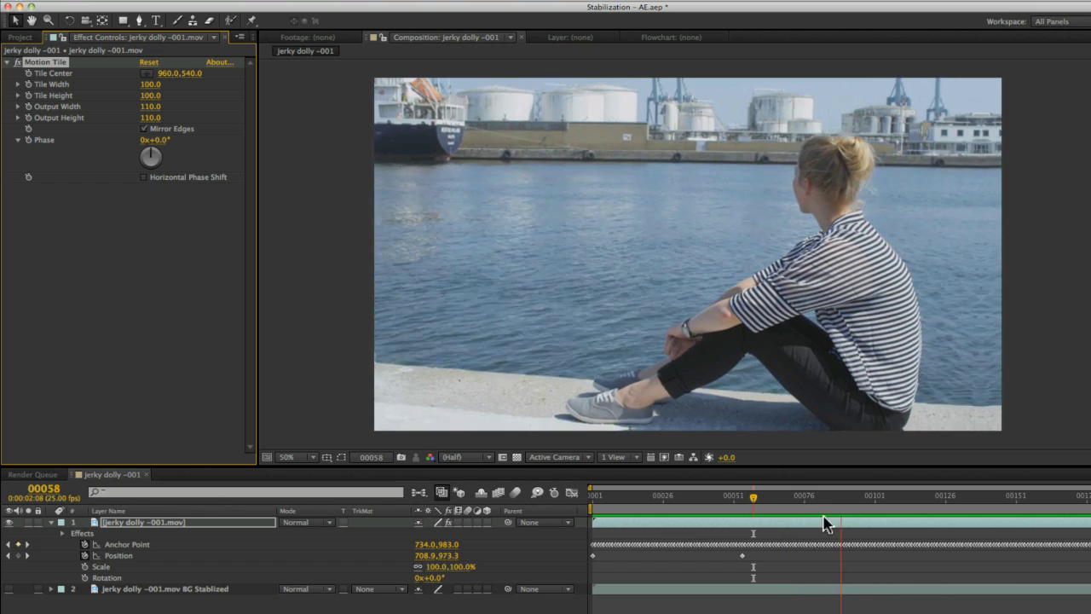
{"action": "mouse_move", "coordinate": [804, 499]}
{"action": "left_mouse_down"}
{"action": "mouse_move", "coordinate": [616, 499]}
{"action": "mouse_move", "coordinate": [591, 520]}
{"action": "mouse_move", "coordinate": [690, 522]}
{"action": "mouse_move", "coordinate": [724, 504]}
{"action": "mouse_move", "coordinate": [804, 504]}
{"action": "left_mouse_up"}
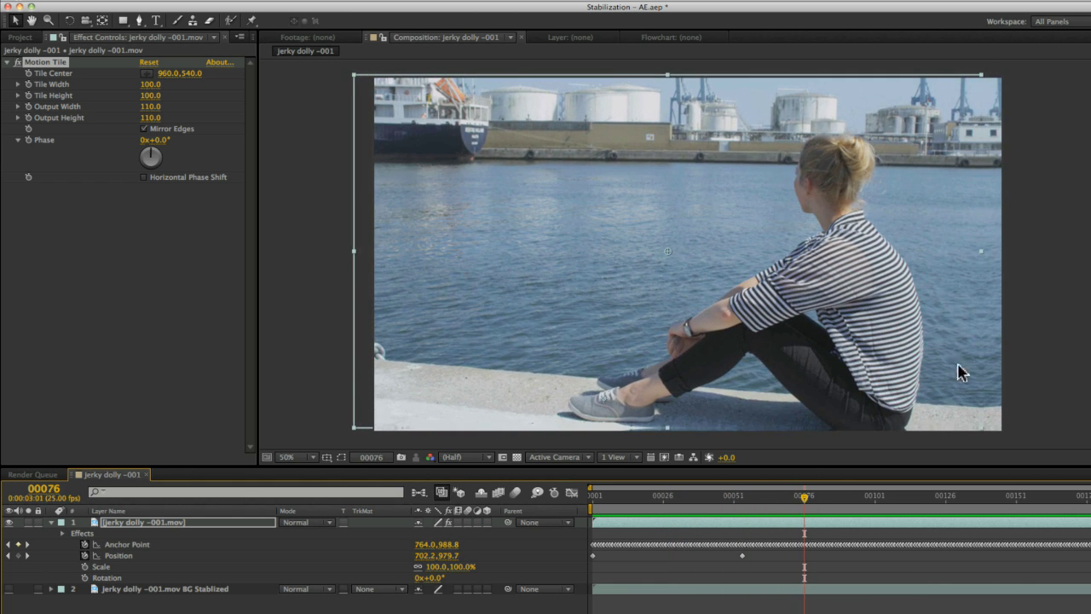
{"action": "left_click", "coordinate": [456, 570]}
Set the layer's Scale to 104% at frame 76 and preview the result.
{"action": "key", "text": "Up"}
{"action": "key", "text": "Up"}
{"action": "key", "text": "Up"}
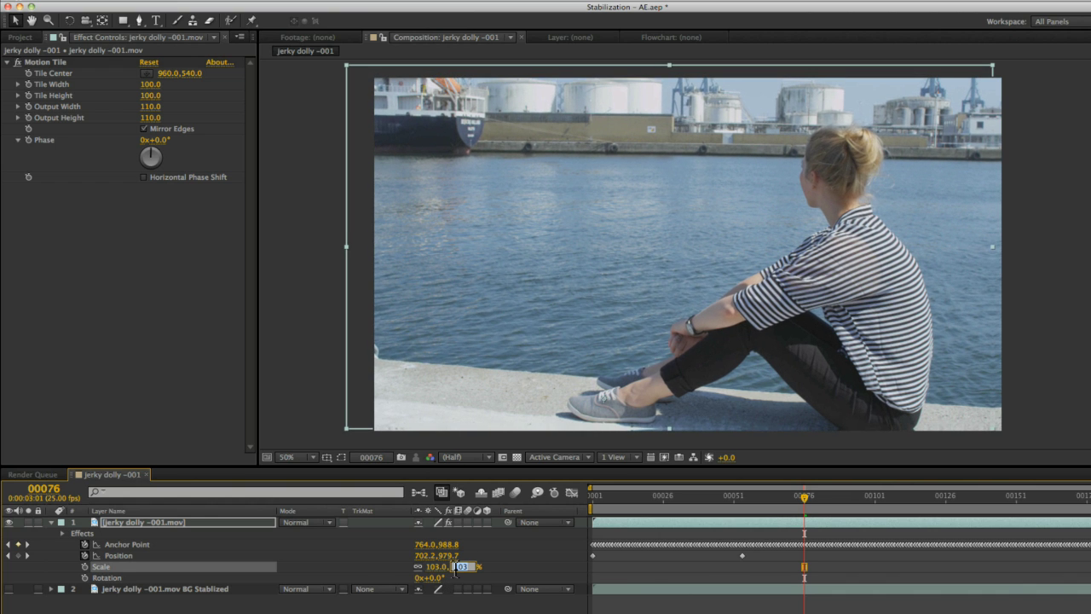
{"action": "key", "text": "Return"}
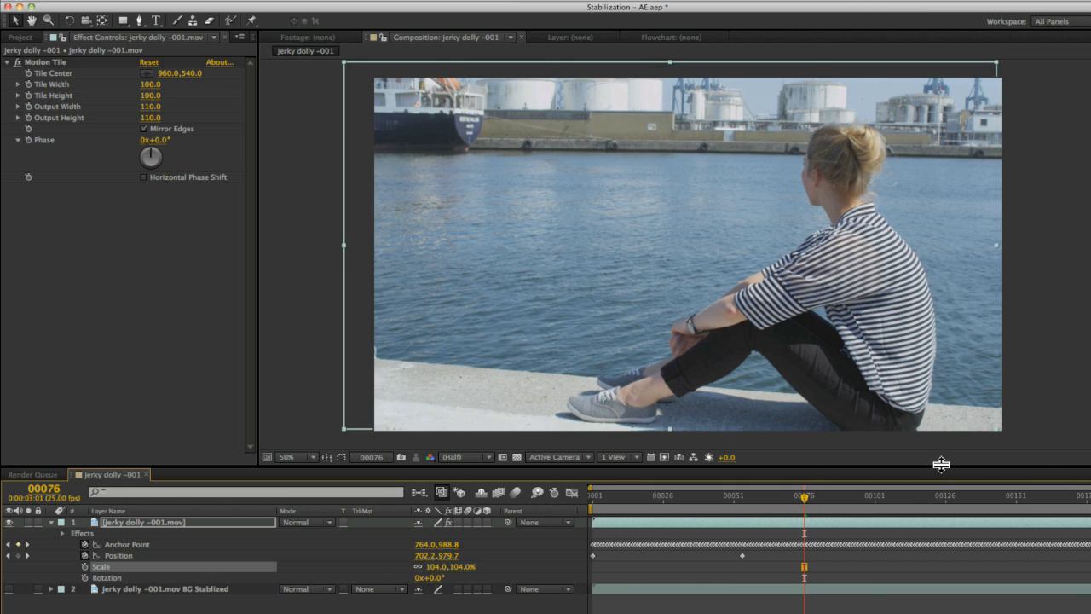
{"action": "key", "text": "KP_0"}
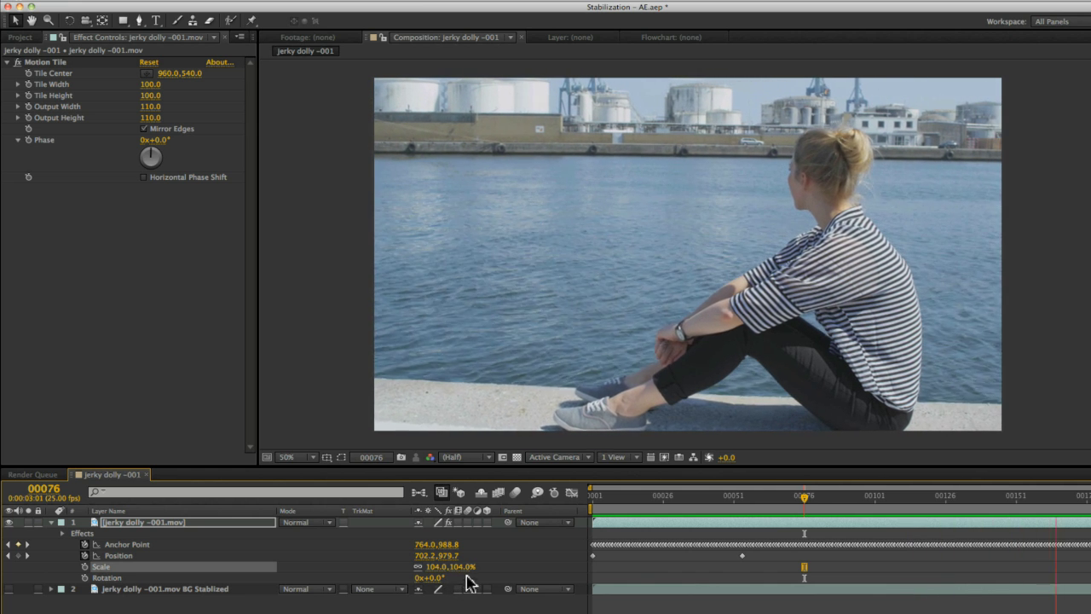
Set Scale to 103% at frame 170, preview again, and step back to frame 54.
{"action": "left_click", "coordinate": [461, 566]}
{"action": "key", "text": "Down"}
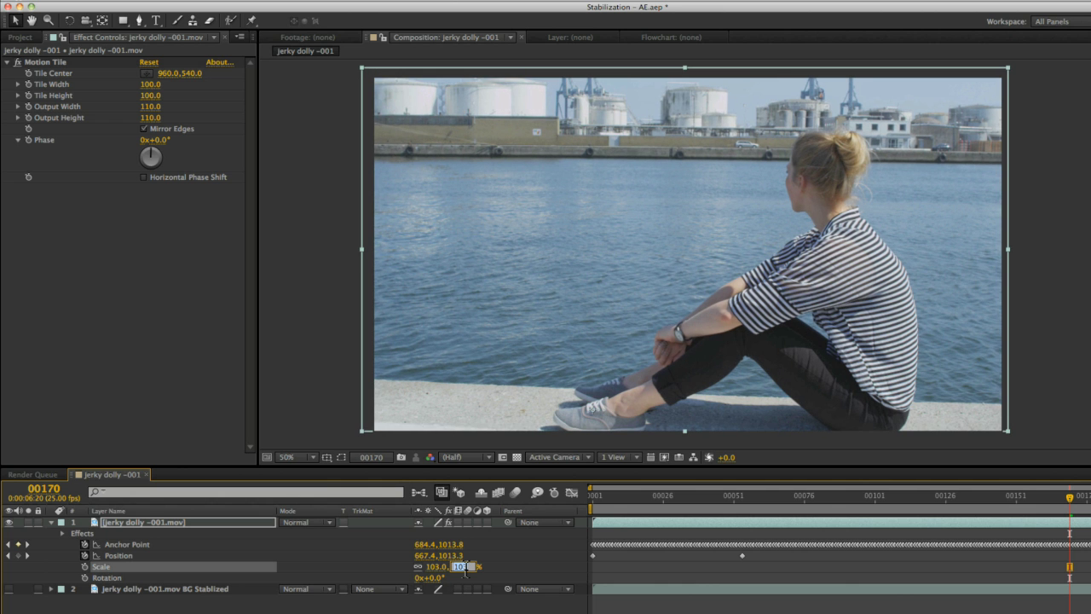
{"action": "key", "text": "Return"}
{"action": "key", "text": "KP_0"}
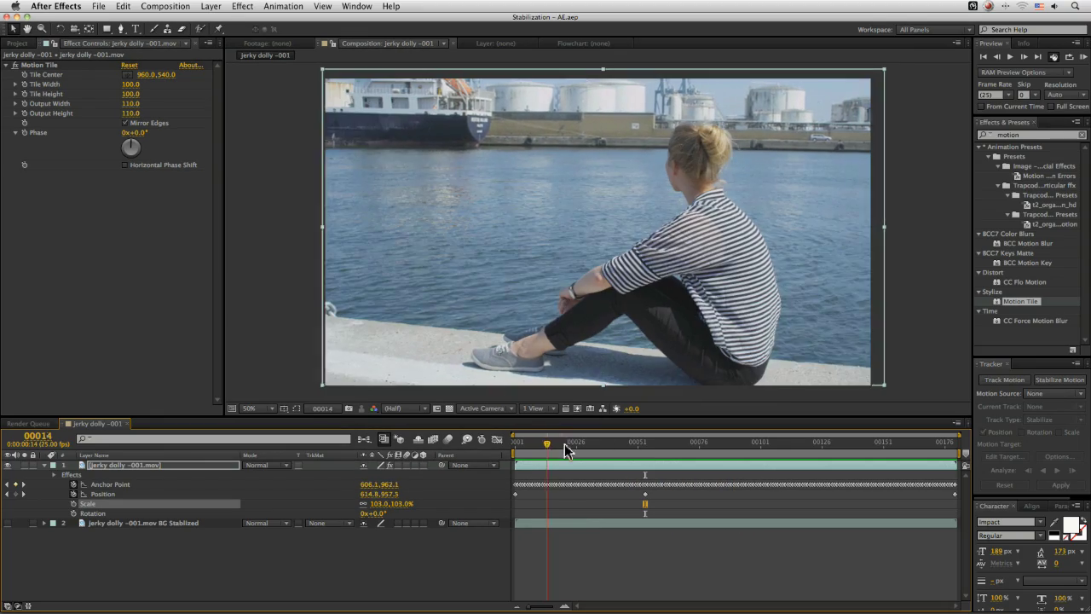
{"action": "left_click_drag", "start_coordinate": [649, 495], "coordinate": [752, 495]}
{"action": "left_click_drag", "start_coordinate": [653, 449], "coordinate": [814, 443]}
Open the rotate -003 001 project in mocha Pro and scrub to see the card rotate.
{"action": "left_click", "coordinate": [654, 443]}
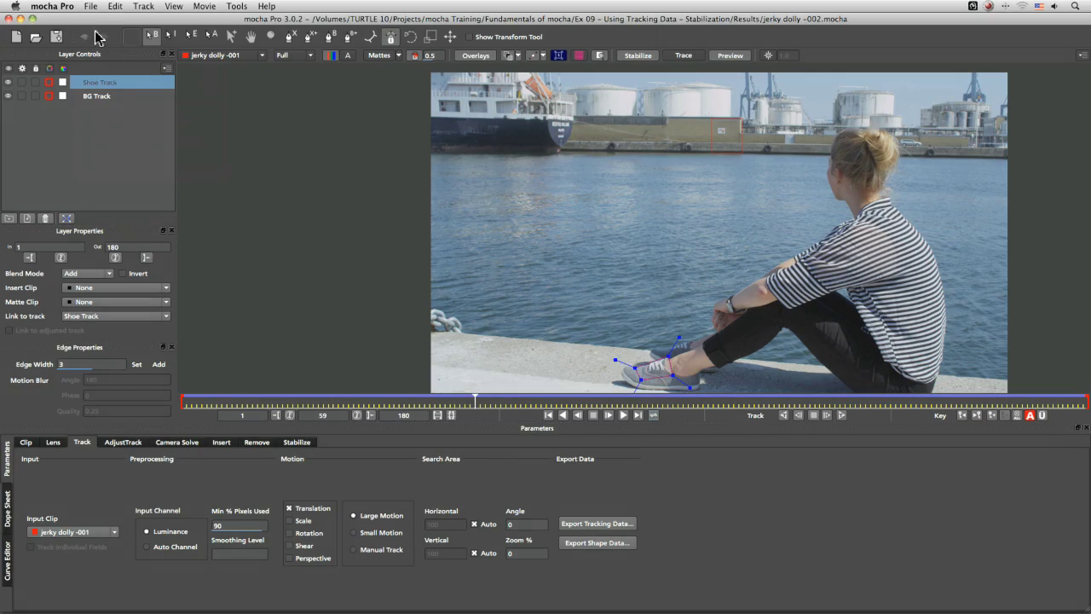
{"action": "left_click", "coordinate": [90, 6]}
{"action": "left_click", "coordinate": [107, 49]}
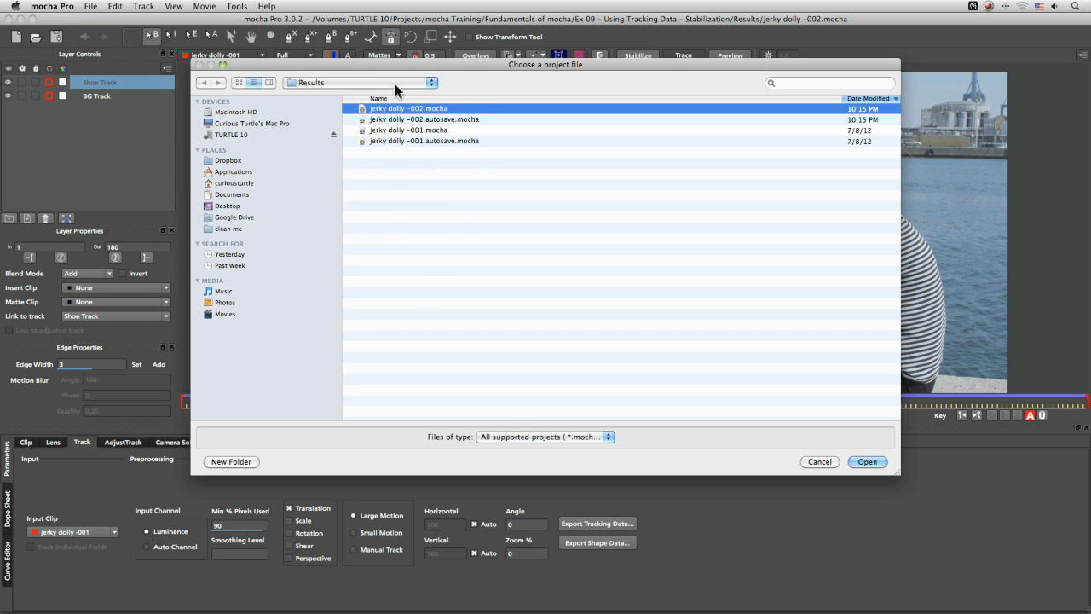
{"action": "left_click", "coordinate": [391, 83]}
{"action": "left_click", "coordinate": [451, 187]}
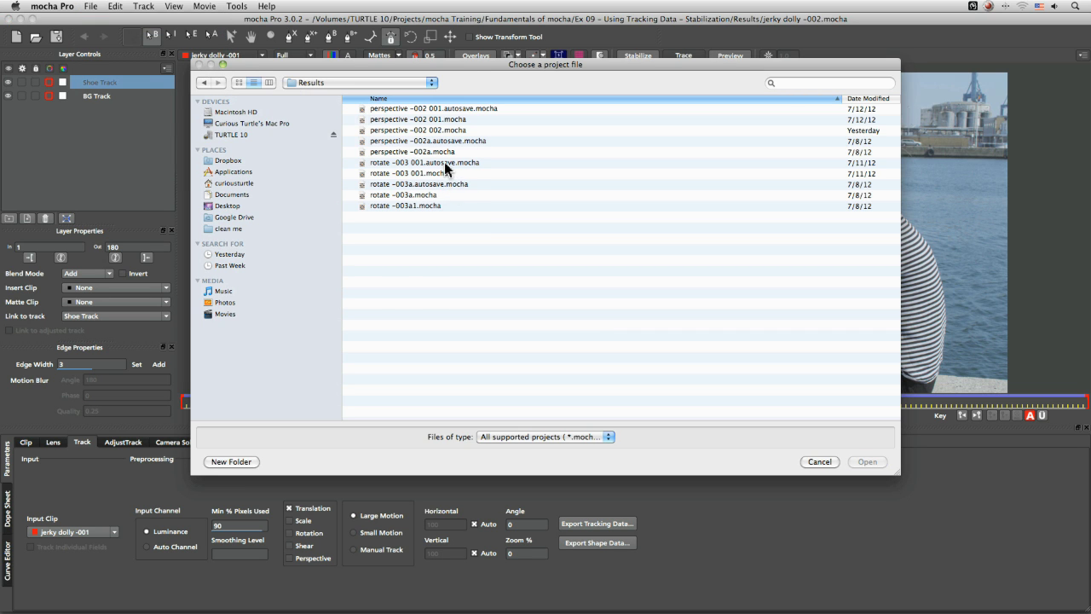
{"action": "double_click", "coordinate": [453, 181]}
{"action": "left_click_drag", "start_coordinate": [602, 400], "coordinate": [321, 400]}
Copy the center lrg 1 track from frame 1 to the clipboard as After Effects Transform Data.
{"action": "left_click", "coordinate": [97, 83]}
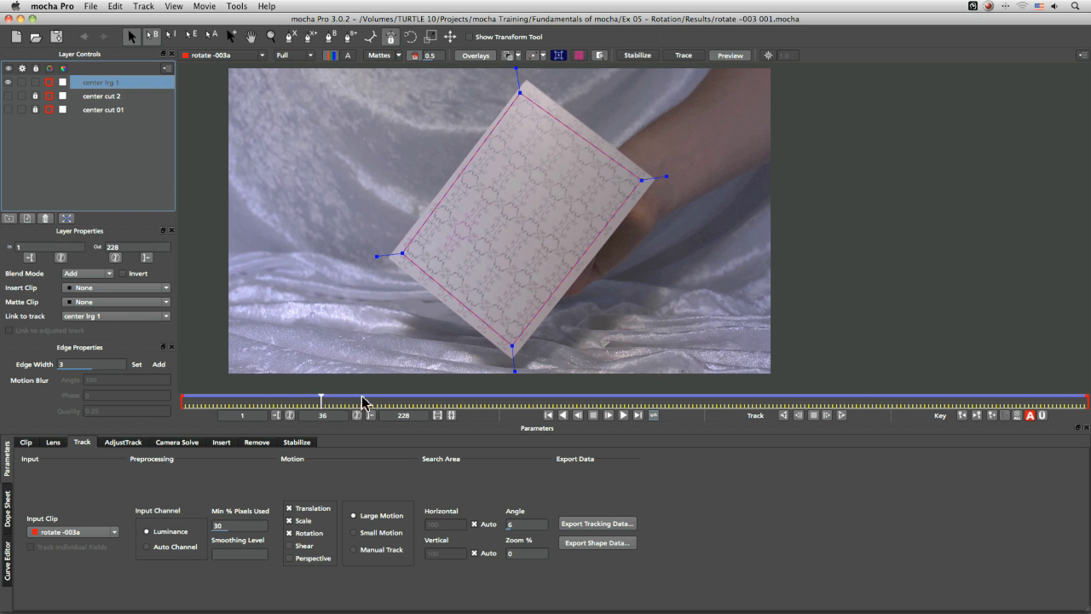
{"action": "left_click_drag", "start_coordinate": [322, 404], "coordinate": [181, 401]}
{"action": "left_click", "coordinate": [611, 526]}
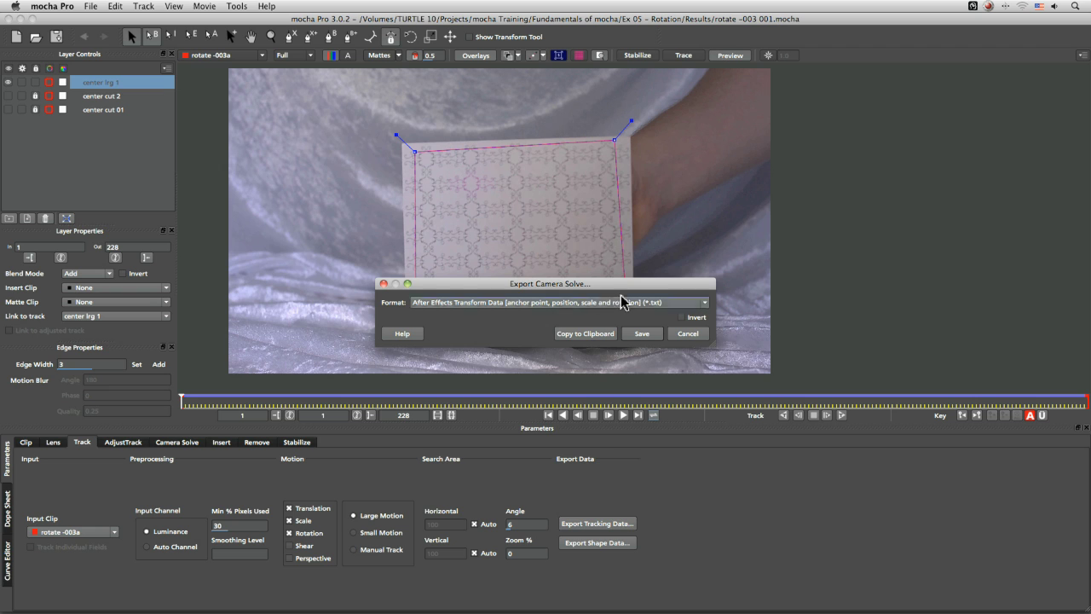
{"action": "left_click", "coordinate": [601, 334]}
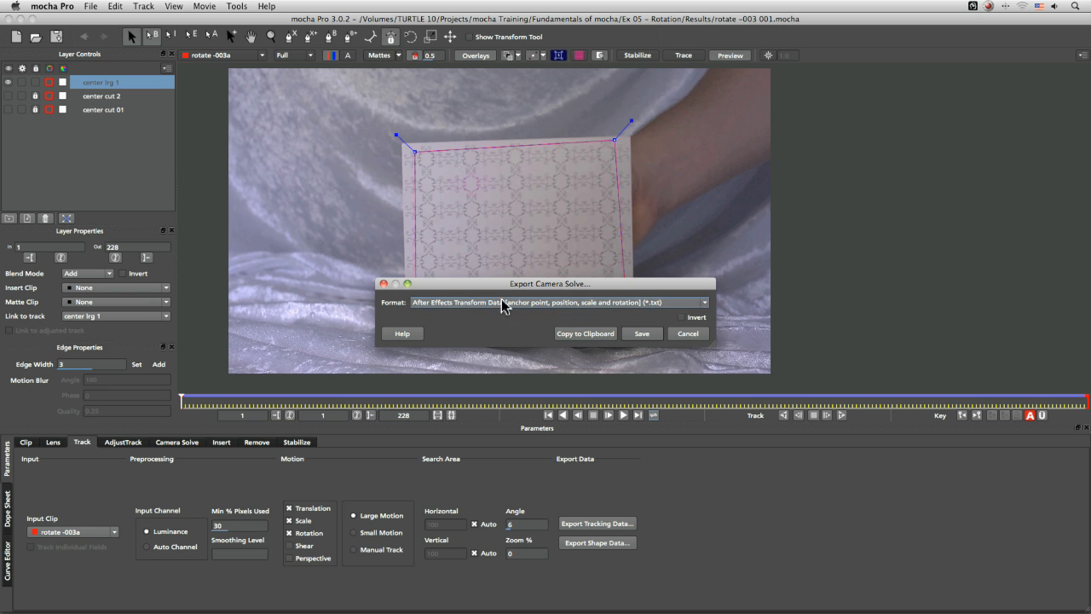
{"action": "left_click", "coordinate": [594, 339]}
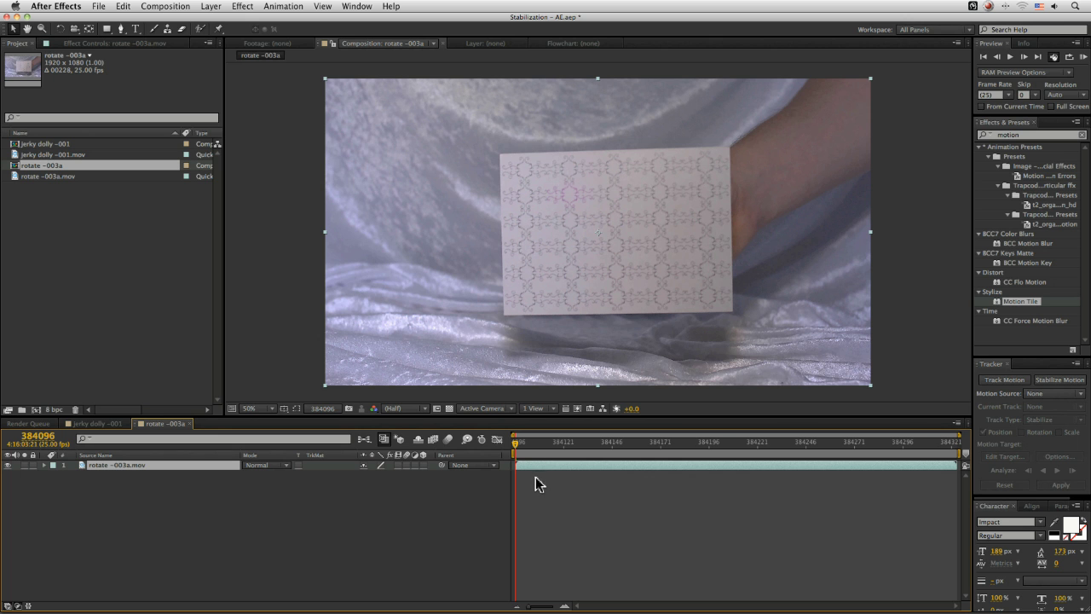
Paste the mocha tracking keyframes onto the rotate -003a.mov layer and preview the motion.
{"action": "left_click", "coordinate": [123, 6]}
{"action": "left_click", "coordinate": [145, 95]}
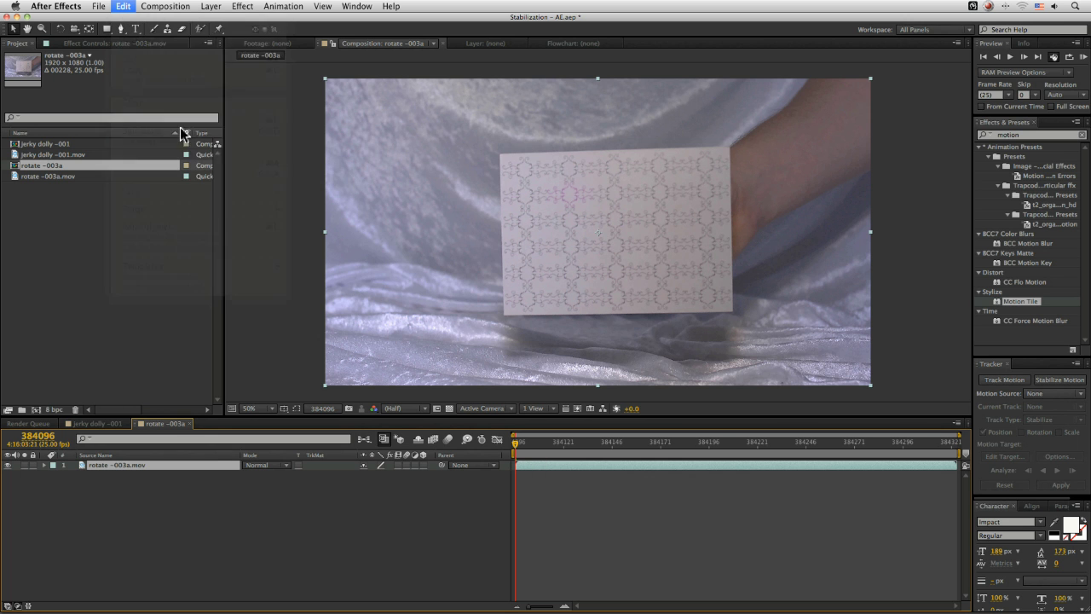
{"action": "key", "text": "space"}
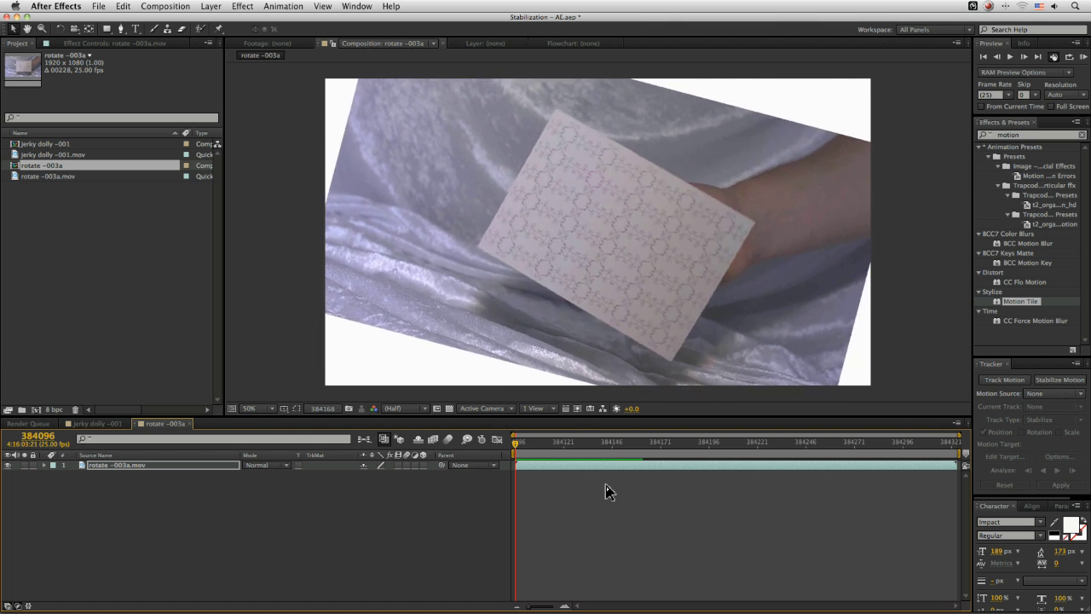
{"action": "left_click", "coordinate": [555, 442]}
{"action": "left_click_drag", "start_coordinate": [572, 452], "coordinate": [503, 458]}
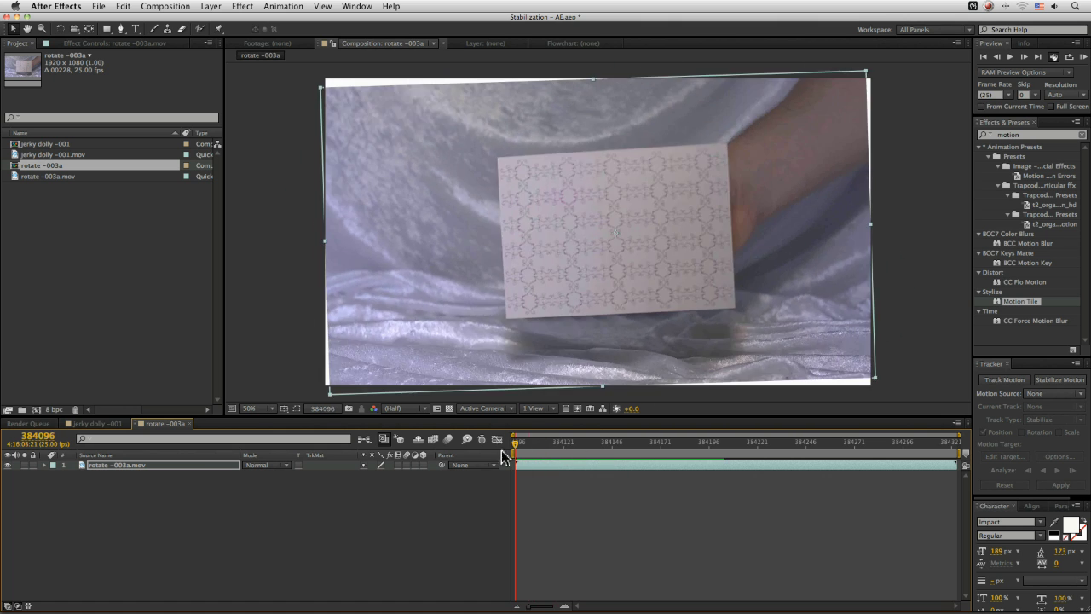
Remove all Position keyframes from the layer, keeping Rotation and Scale, and preview.
{"action": "left_click", "coordinate": [140, 464]}
{"action": "key", "text": "u"}
{"action": "left_click", "coordinate": [190, 536]}
{"action": "left_click", "coordinate": [104, 484]}
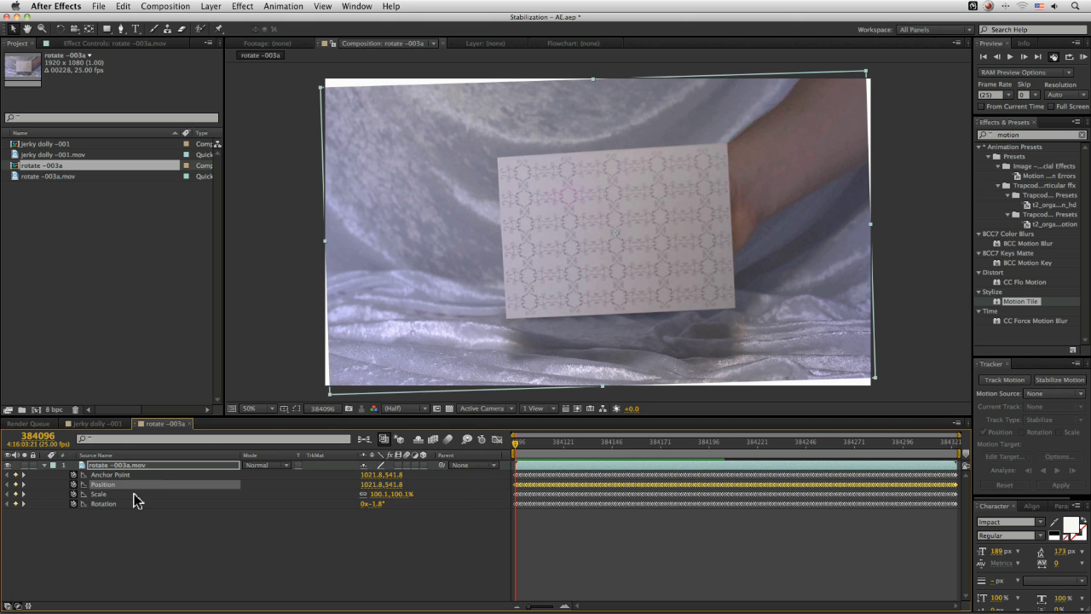
{"action": "left_click", "coordinate": [75, 484]}
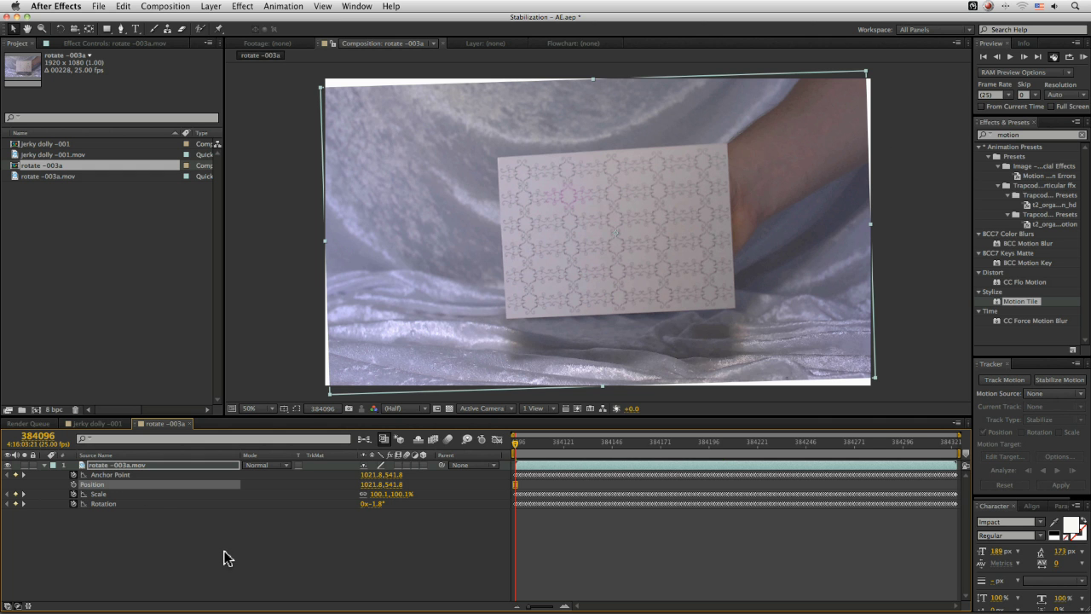
{"action": "left_click", "coordinate": [267, 548]}
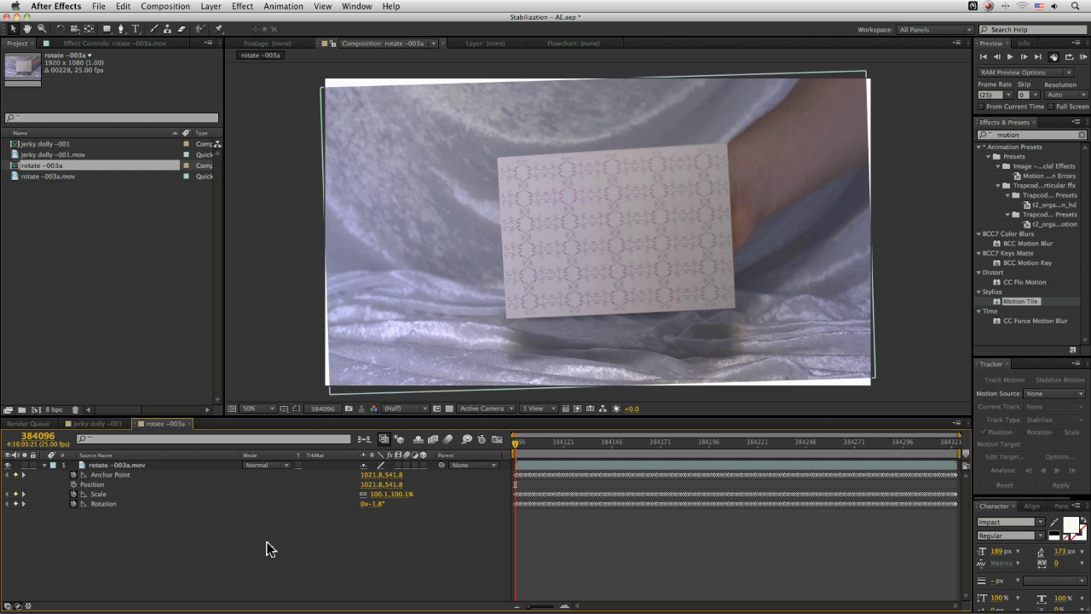
{"action": "key", "text": "KP_0"}
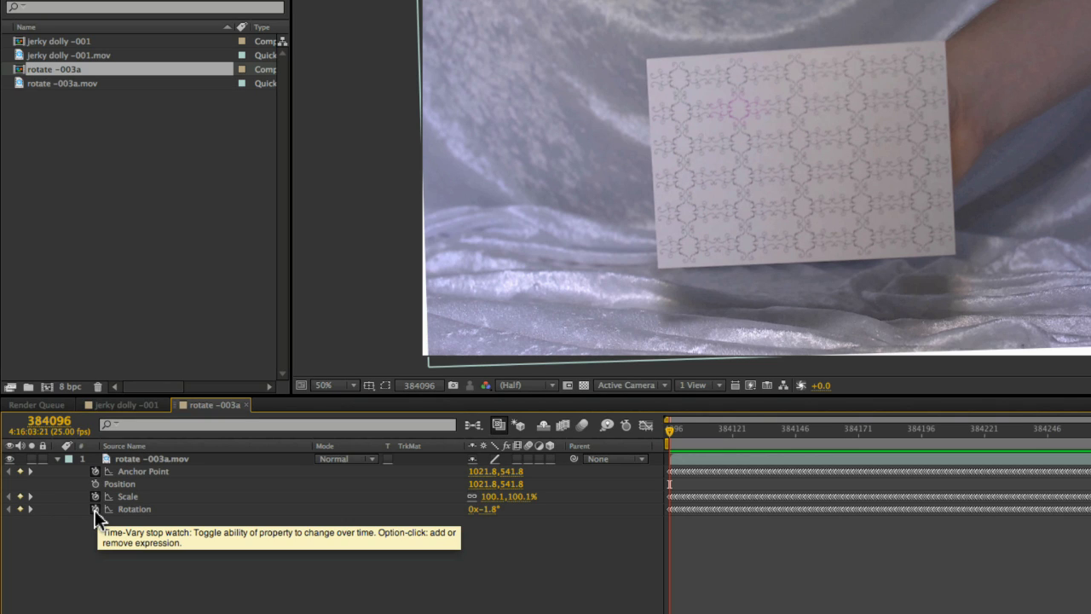
Give Rotation the expression transform.rotation*-1 and preview the counter-rotated footage.
{"action": "left_click", "coordinate": [94, 508], "text": "alt"}
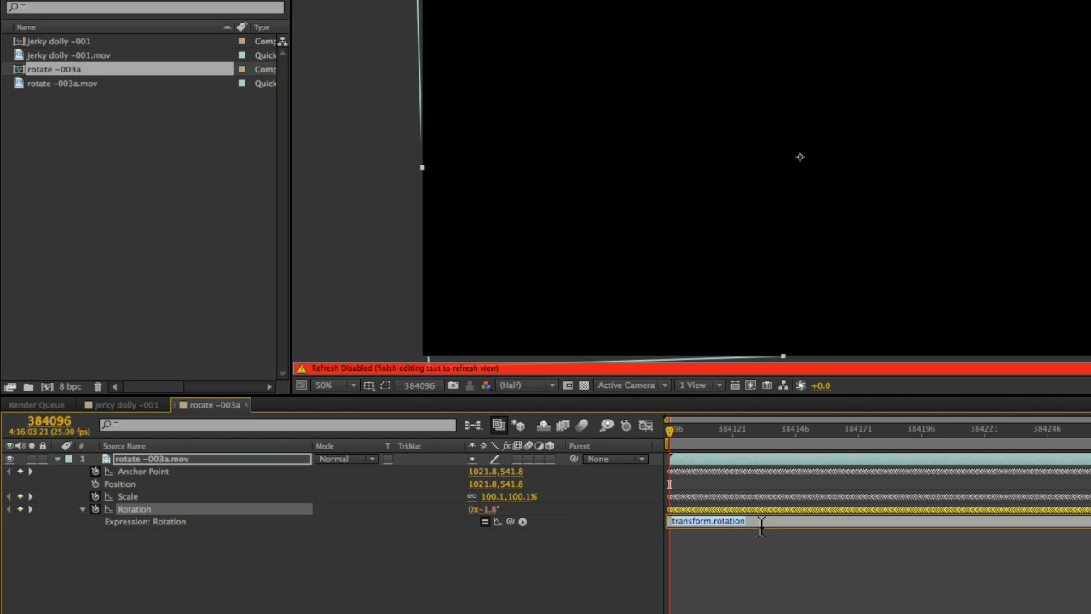
{"action": "left_click", "coordinate": [761, 520]}
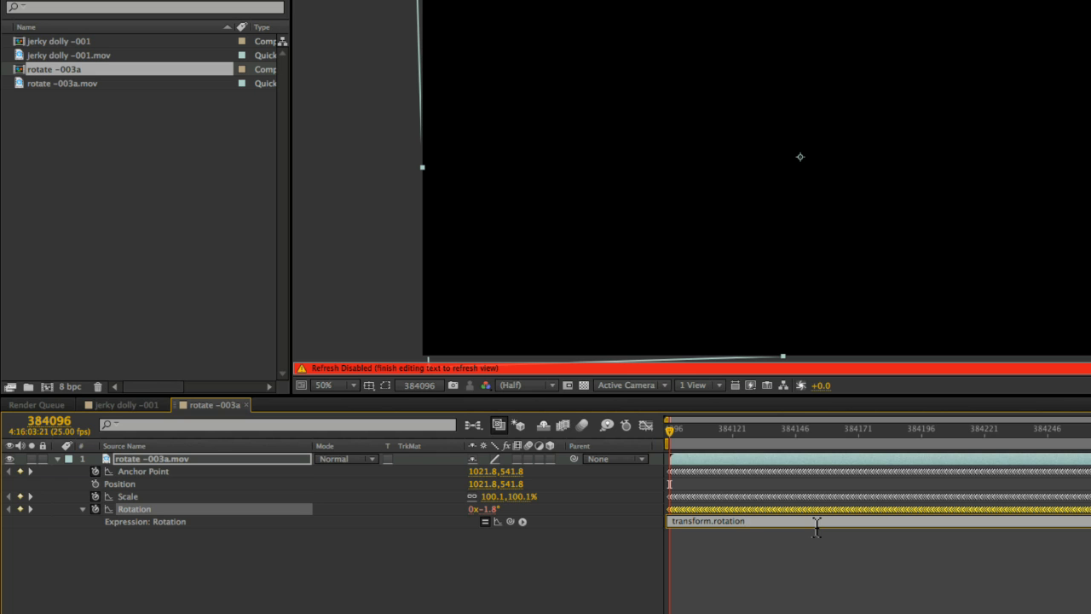
{"action": "type", "text": "*-1"}
{"action": "key", "text": "KP_Enter"}
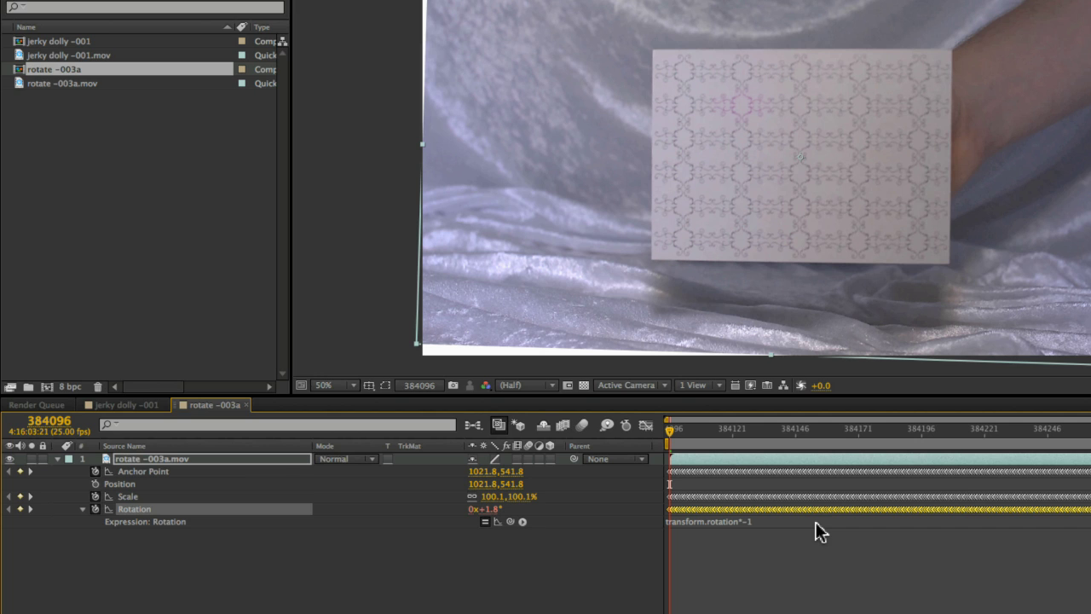
{"action": "key", "text": "KP_0"}
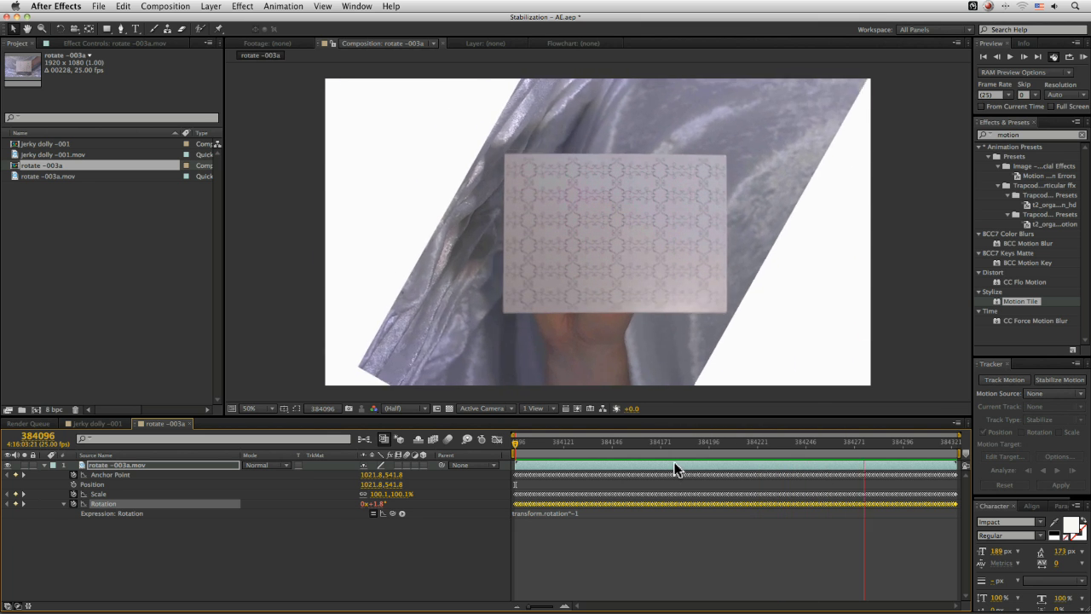
{"action": "left_click", "coordinate": [518, 442]}
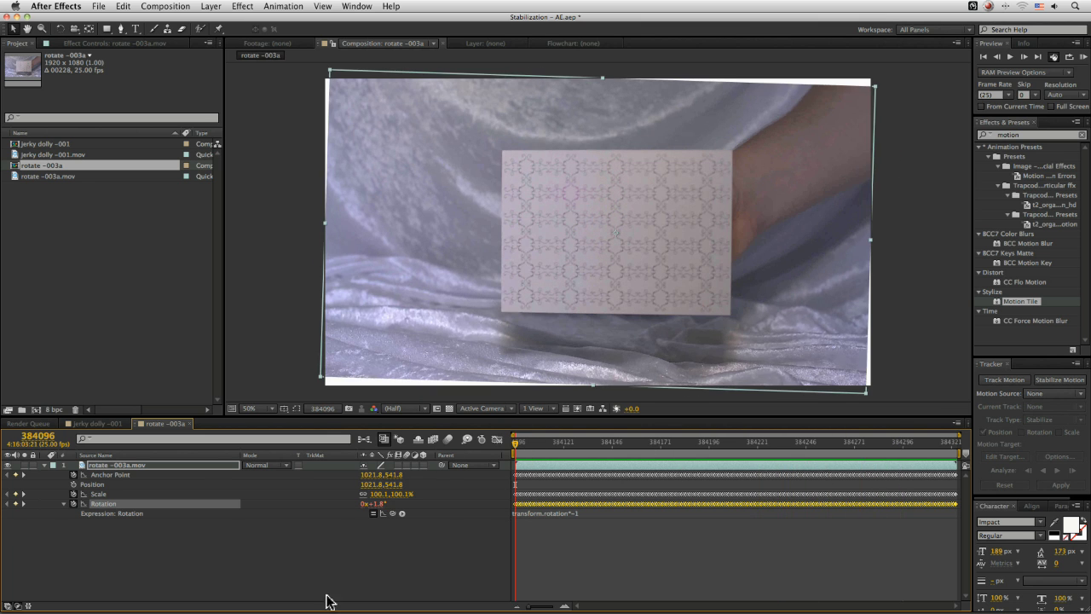
{"action": "left_click", "coordinate": [437, 517]}
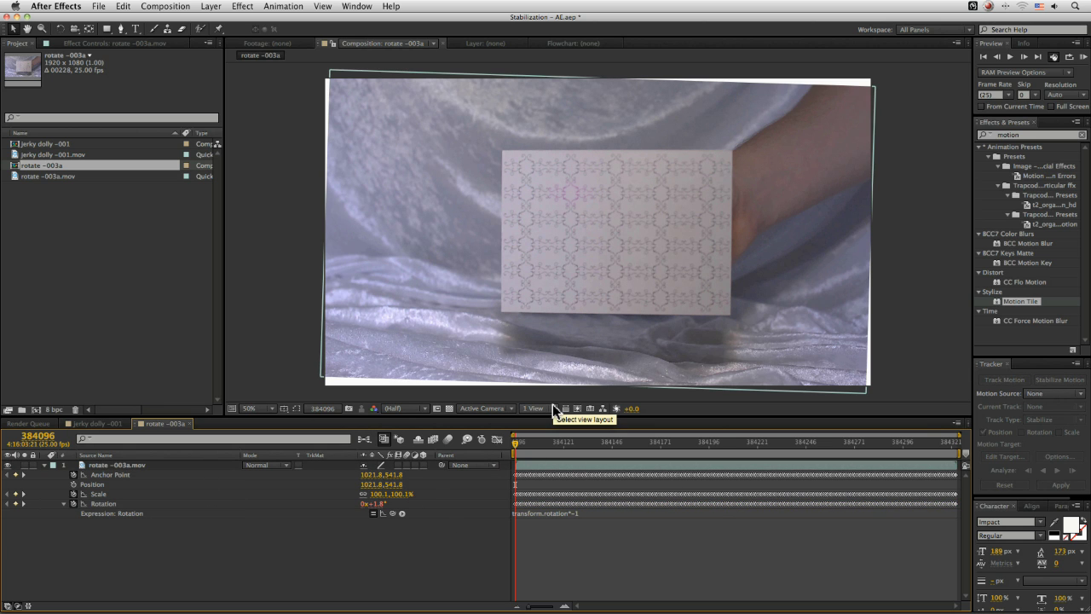
{"action": "left_click_drag", "start_coordinate": [515, 442], "coordinate": [511, 474]}
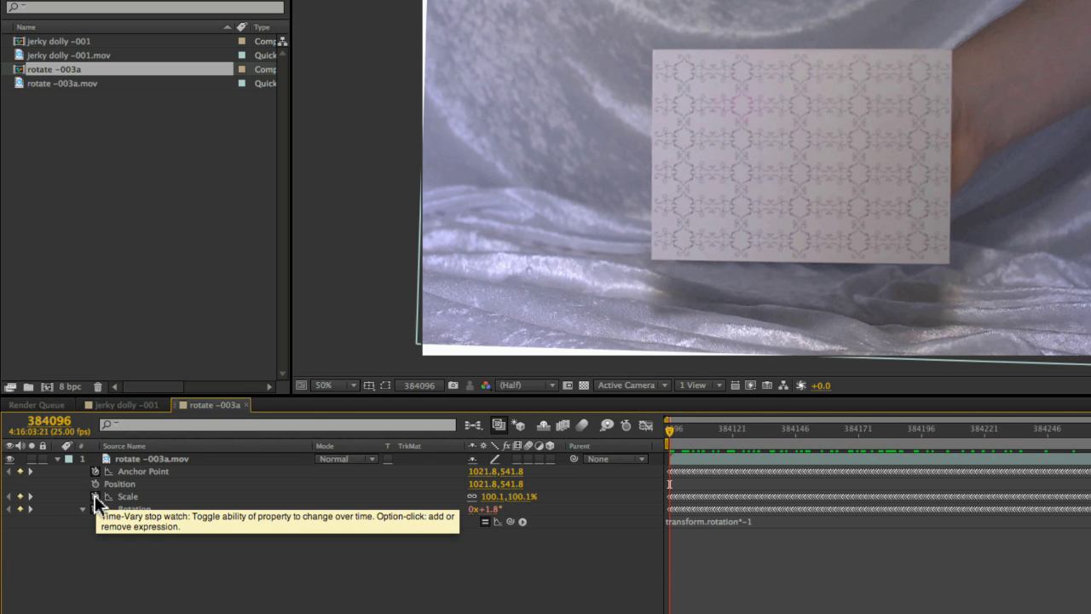
Replace the Scale expression with x=10000/transform.scale[0]; y=10000/transform.scale[1]; [x,y] using pick-whip links.
{"action": "left_click", "coordinate": [74, 493], "text": "alt"}
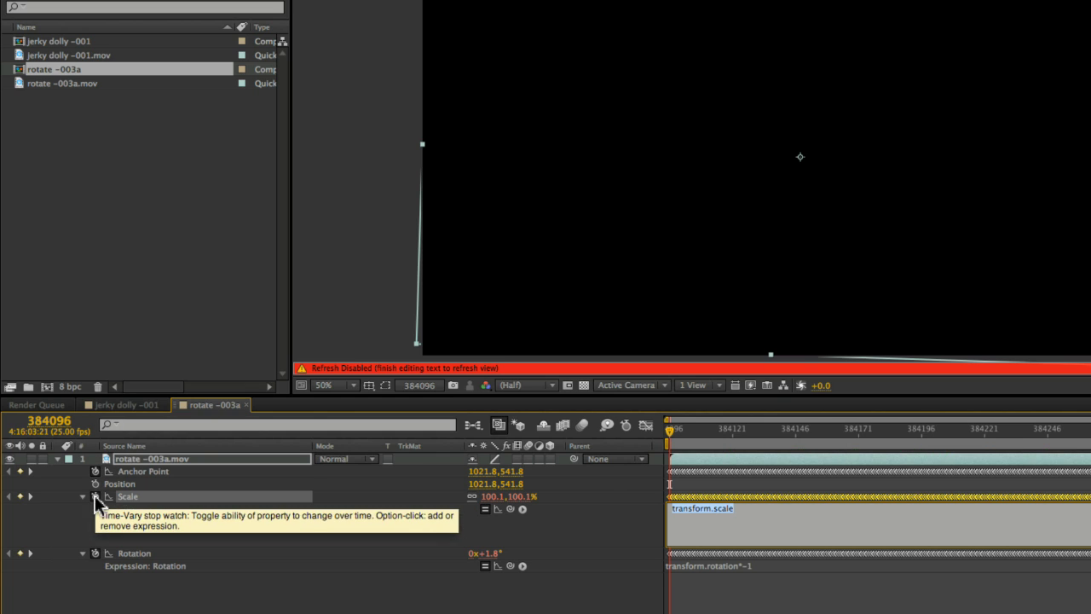
{"action": "left_click", "coordinate": [755, 526]}
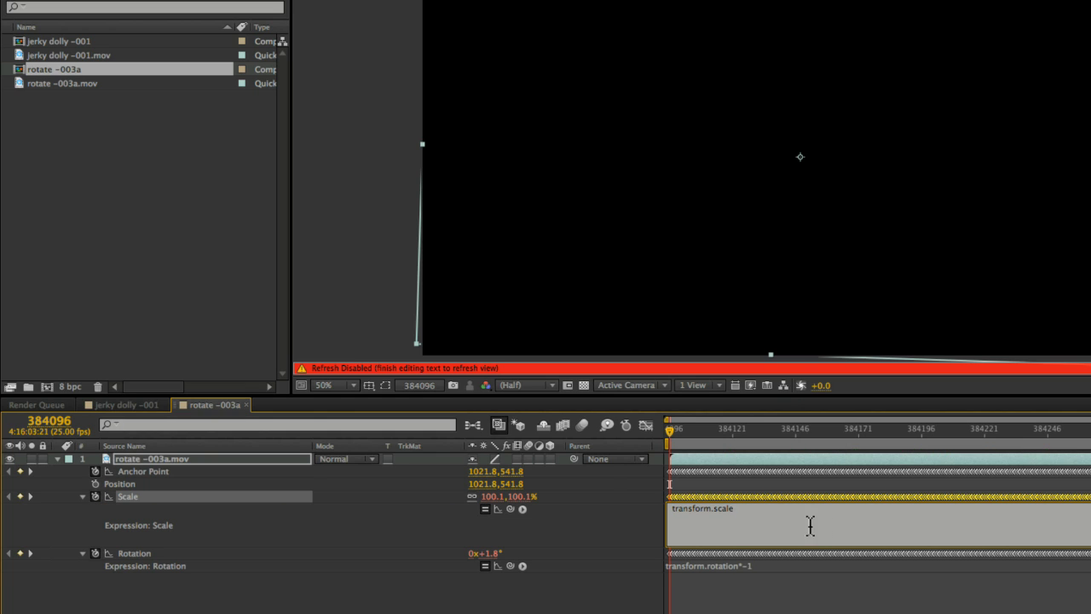
{"action": "key", "text": "BackSpace"}
{"action": "key", "text": "BackSpace"}
{"action": "key", "text": "BackSpace"}
{"action": "key", "text": "BackSpace"}
{"action": "key", "text": "BackSpace"}
{"action": "key", "text": "BackSpace"}
{"action": "key", "text": "BackSpace"}
{"action": "key", "text": "BackSpace"}
{"action": "key", "text": "BackSpace"}
{"action": "key", "text": "BackSpace"}
{"action": "key", "text": "BackSpace"}
{"action": "key", "text": "BackSpace"}
{"action": "type", "text": "x=1000"}
{"action": "mouse_move", "coordinate": [511, 508]}
{"action": "left_mouse_down"}
{"action": "mouse_move", "coordinate": [574, 510]}
{"action": "mouse_move", "coordinate": [600, 529]}
{"action": "mouse_move", "coordinate": [475, 555]}
{"action": "mouse_move", "coordinate": [485, 512]}
{"action": "mouse_move", "coordinate": [519, 521]}
{"action": "mouse_move", "coordinate": [502, 521]}
{"action": "mouse_move", "coordinate": [489, 505]}
{"action": "mouse_move", "coordinate": [498, 501]}
{"action": "left_mouse_up"}
{"action": "type", "text": ";"}
{"action": "key", "text": "Return"}
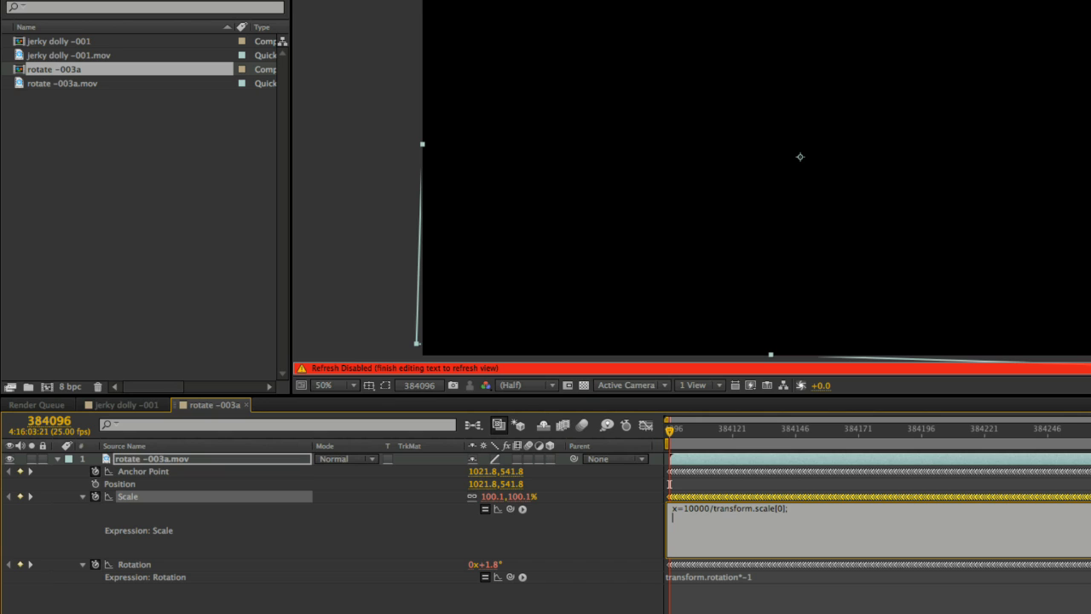
{"action": "type", "text": "y=10000/"}
{"action": "left_click_drag", "start_coordinate": [510, 508], "coordinate": [522, 503]}
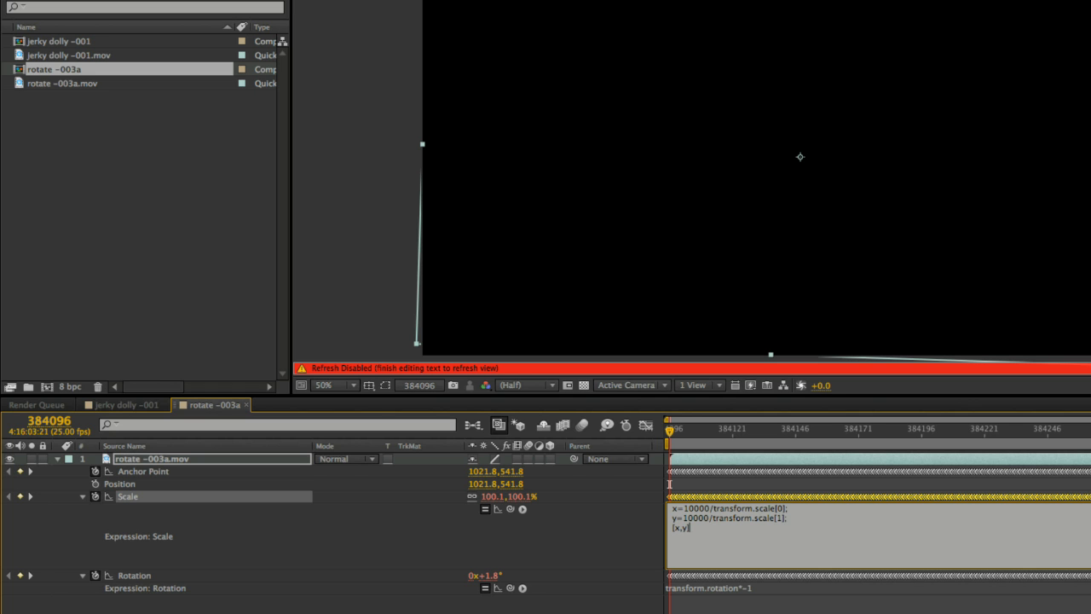
{"action": "left_click", "coordinate": [669, 483]}
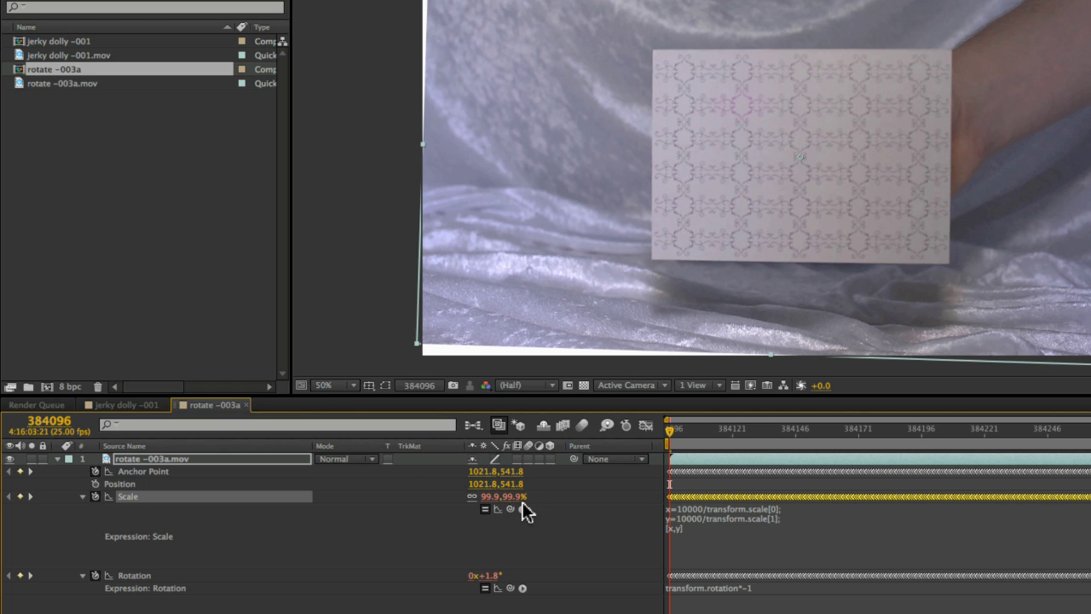
{"action": "key", "text": "space"}
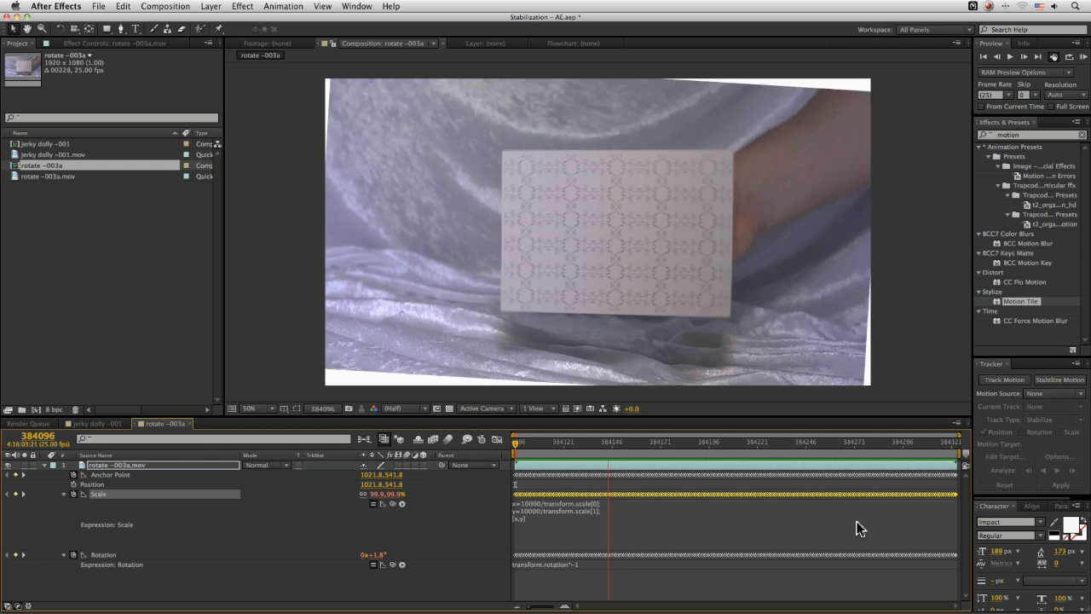
{"action": "left_click", "coordinate": [646, 514]}
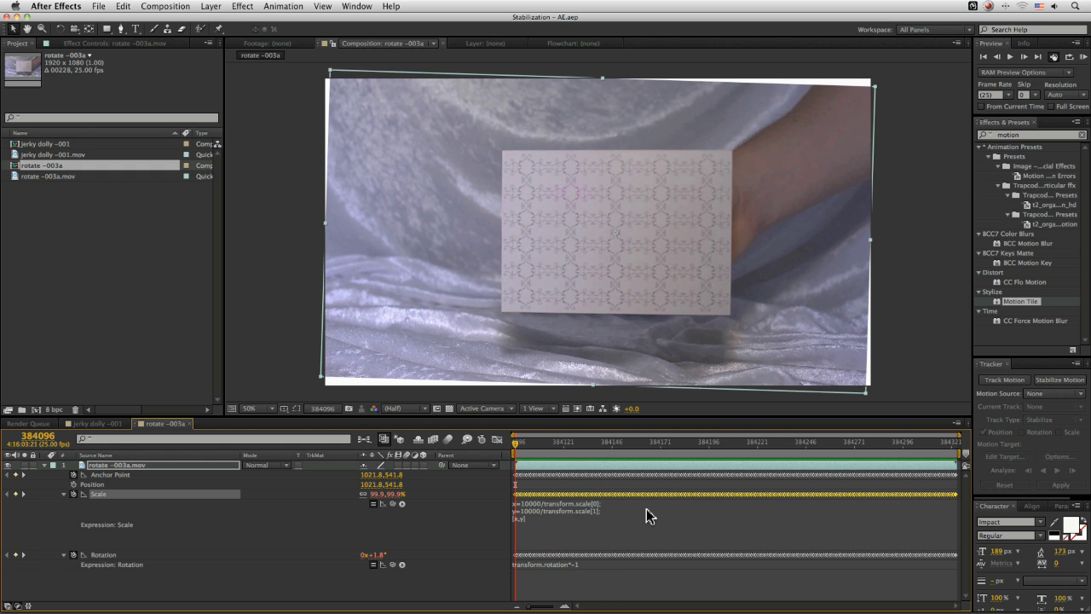